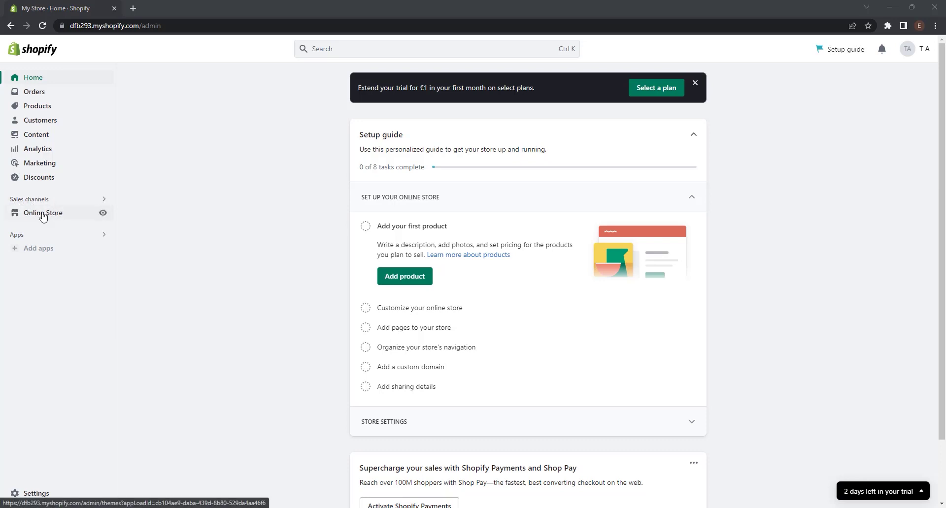
# Open Online Store > Themes, where Dawn 9.0.0 is listed as the current theme.
pyautogui.click(43, 214)
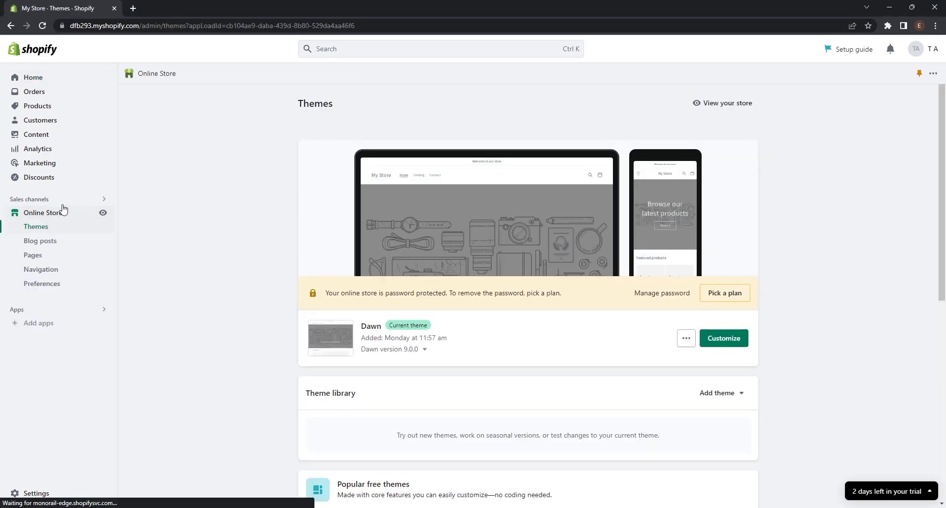
pyautogui.click(43, 216)
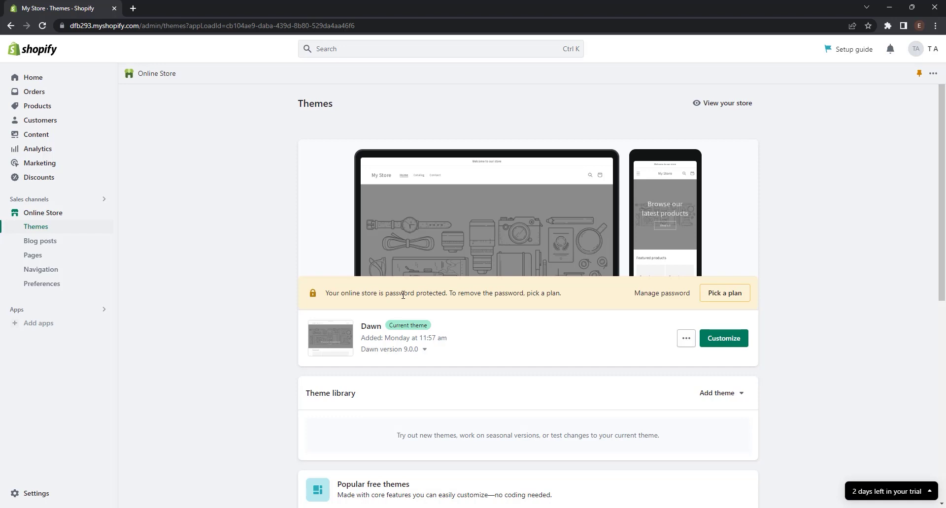
# Bring up Sales channels and view all recommended sales channels.
pyautogui.click(68, 207)
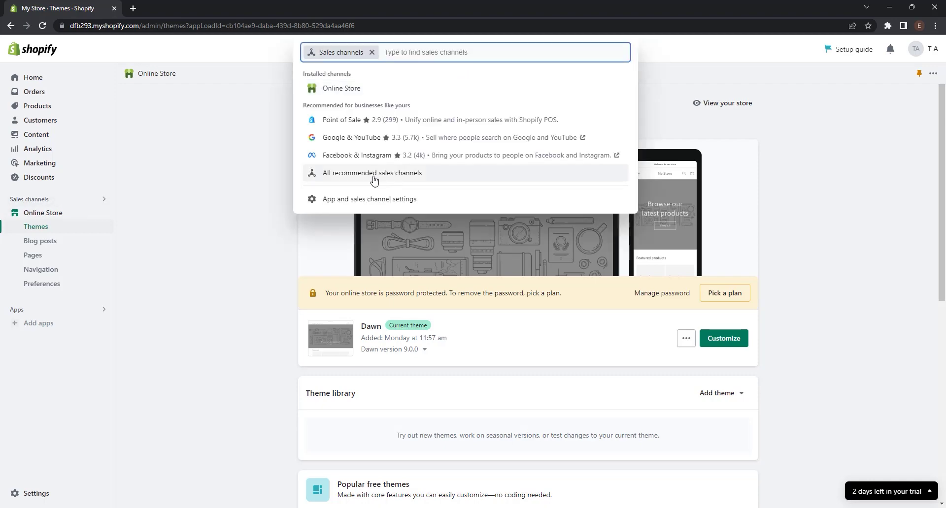
pyautogui.click(373, 180)
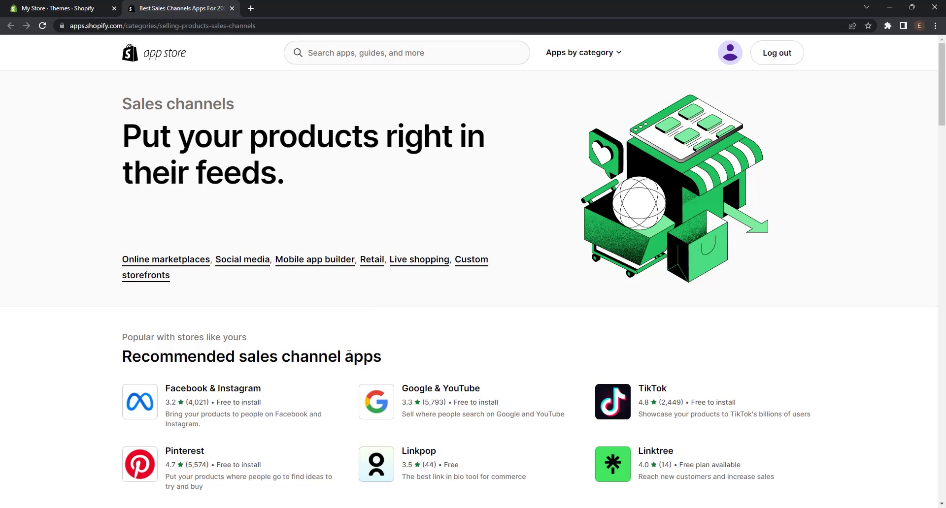
# Scroll through App Store sales channel apps like Facebook & Instagram, Google & YouTube and TikTok.
pyautogui.scroll(-12, 350, 356)
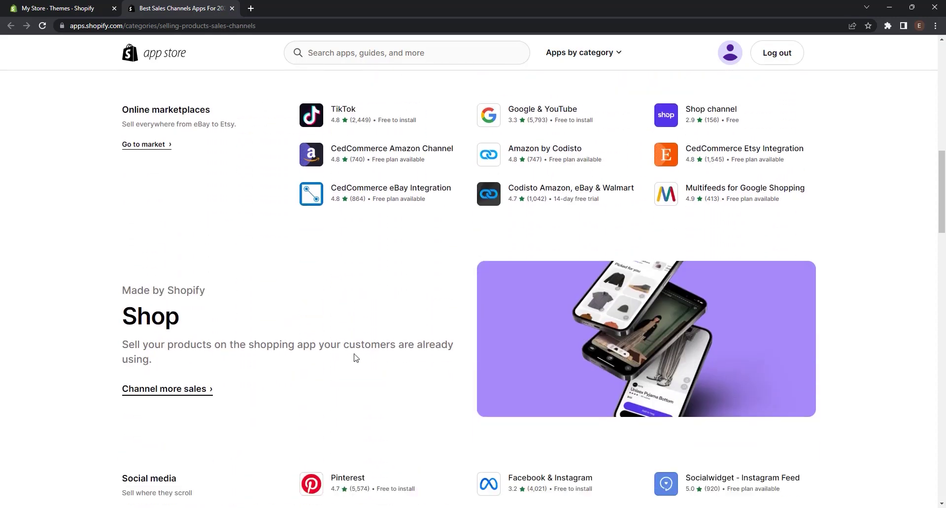
pyautogui.scroll(-6, 355, 357)
pyautogui.scroll(-2, 356, 358)
pyautogui.scroll(12, 356, 358)
pyautogui.scroll(8, 355, 357)
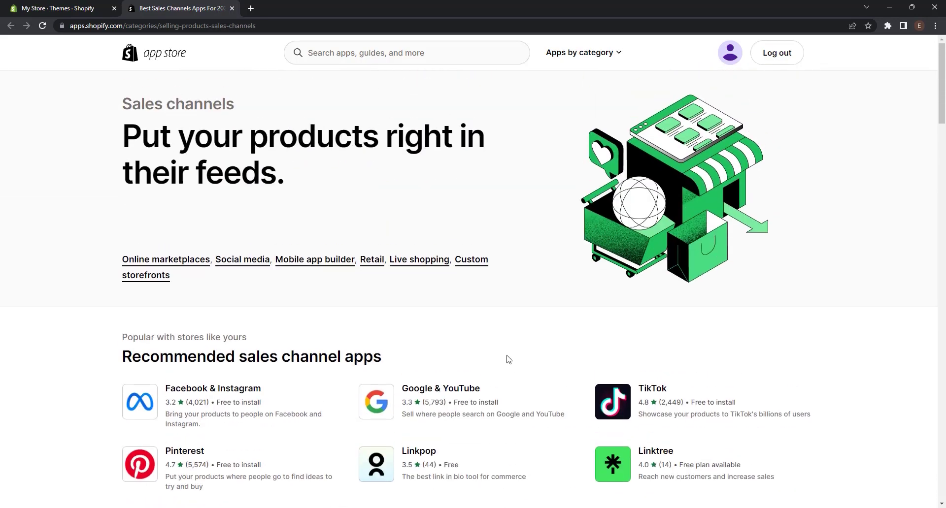
# Switch back to the store admin tab and install the Point of Sale channel.
pyautogui.click(98, 8)
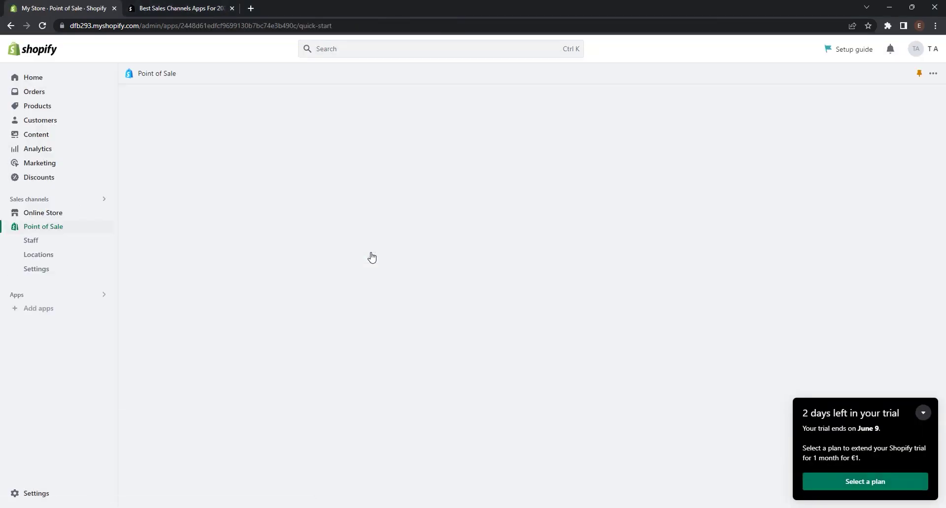
# Go to Point of Sale and open its Staff page, which lists only the owner.
pyautogui.scroll(-1, 372, 257)
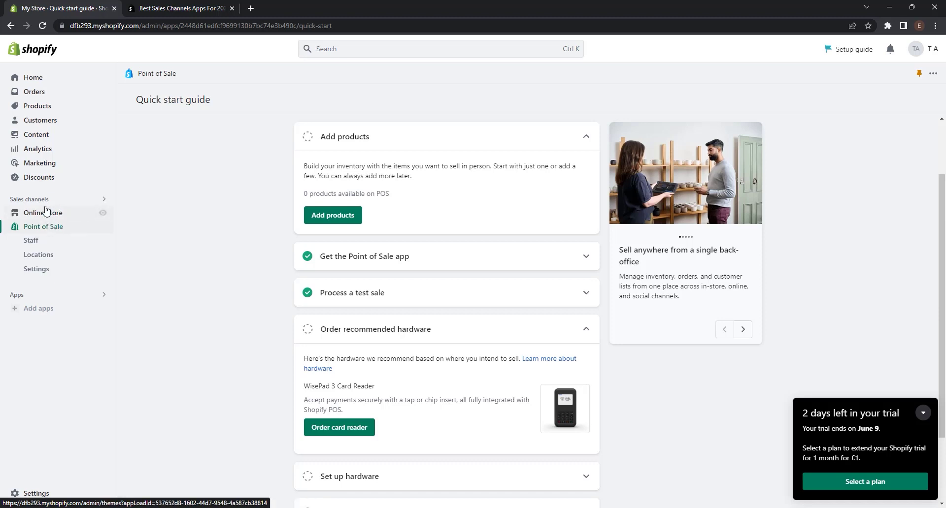
pyautogui.click(66, 227)
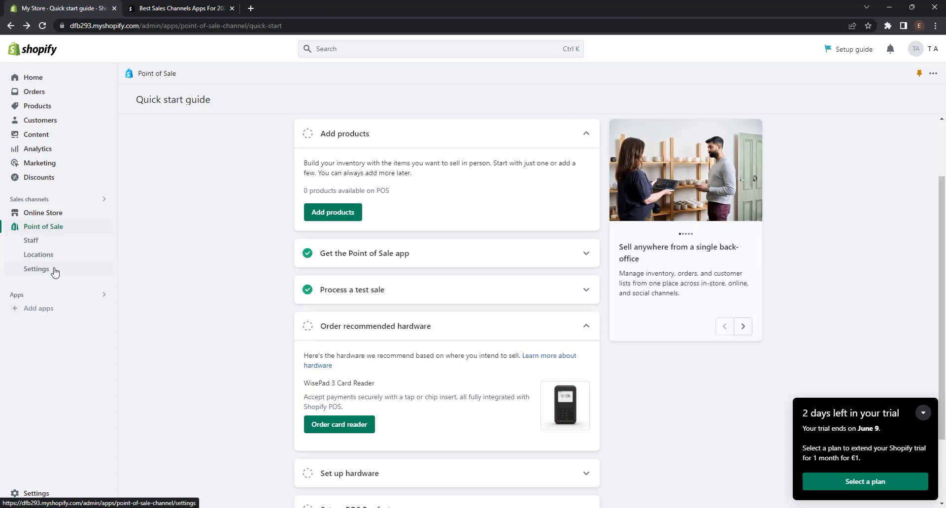
pyautogui.click(50, 244)
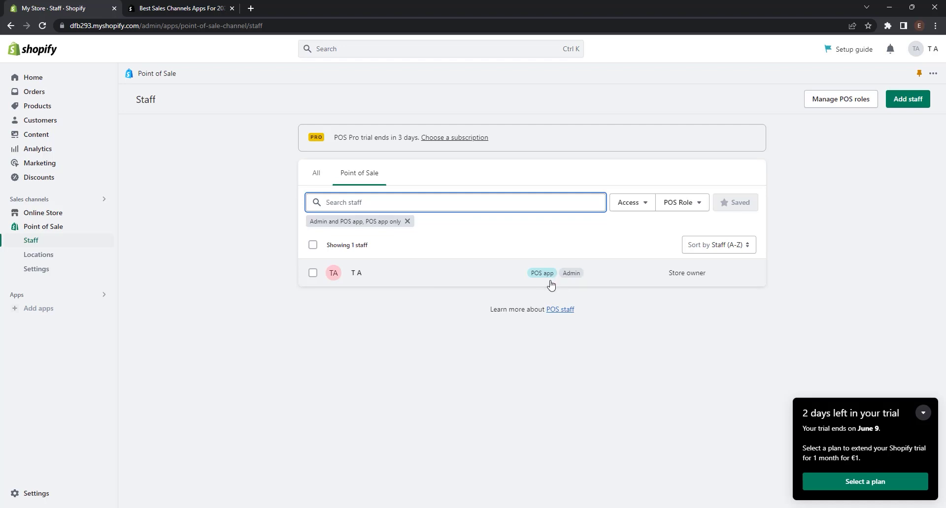
# Start a new staff member and enter their first name, last name and e-mail address.
pyautogui.click(907, 108)
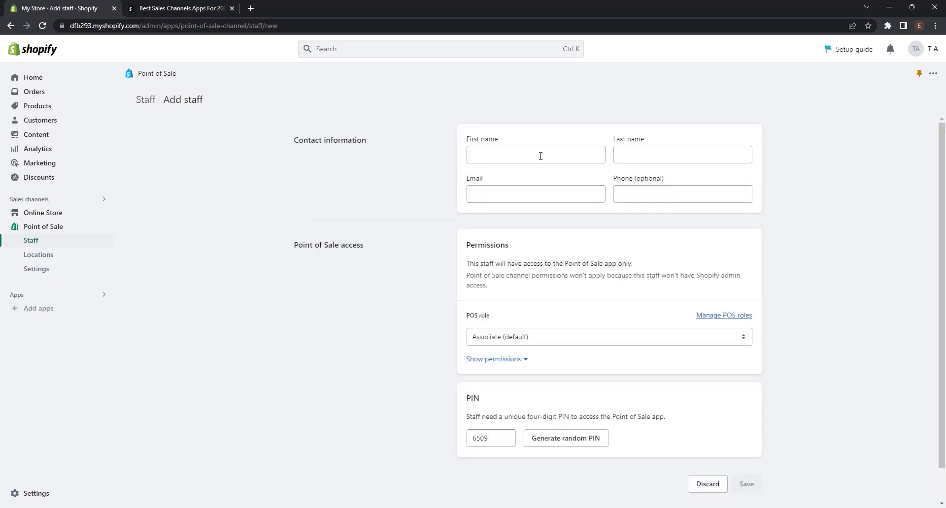
pyautogui.click(540, 156)
pyautogui.write('First')
pyautogui.press('Tab')
pyautogui.write('Staff')
pyautogui.press('Tab')
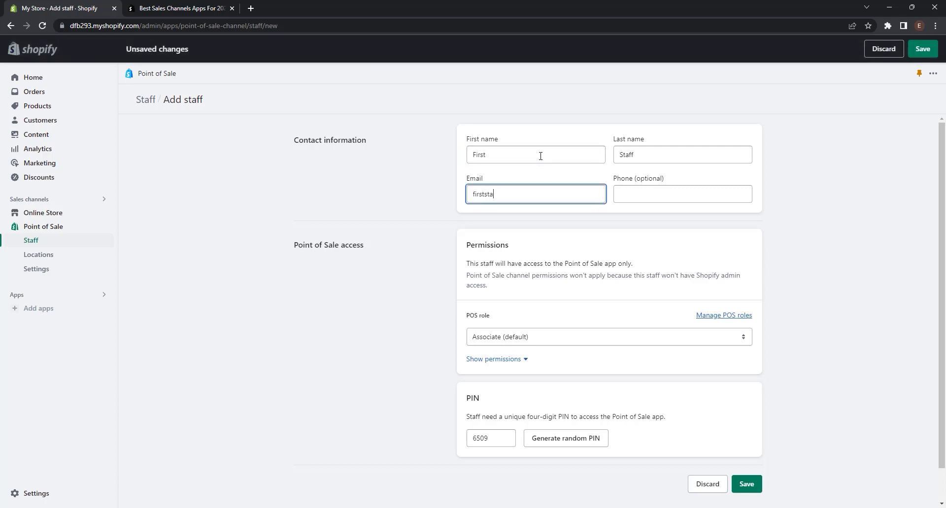
pyautogui.press('Tab')
pyautogui.click(572, 259)
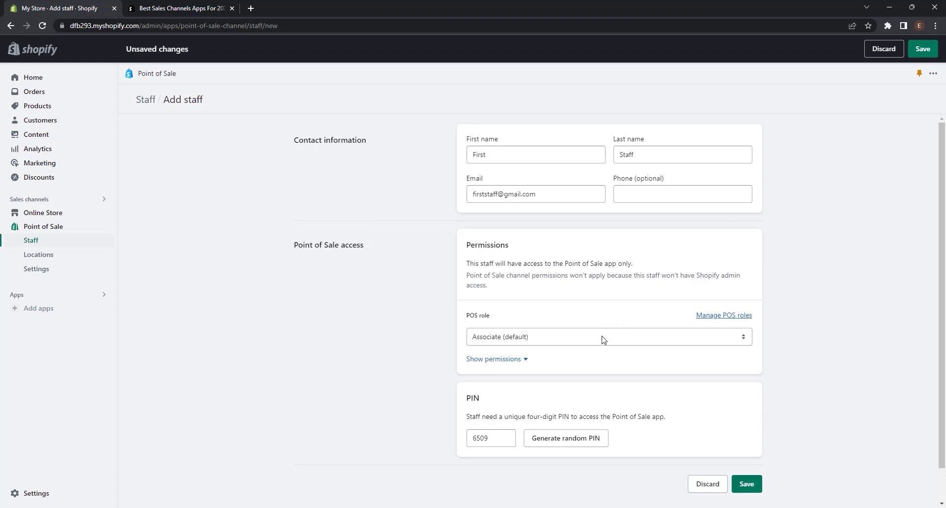
# Assign the Full permissions POS role and review the permissions it includes.
pyautogui.click(566, 342)
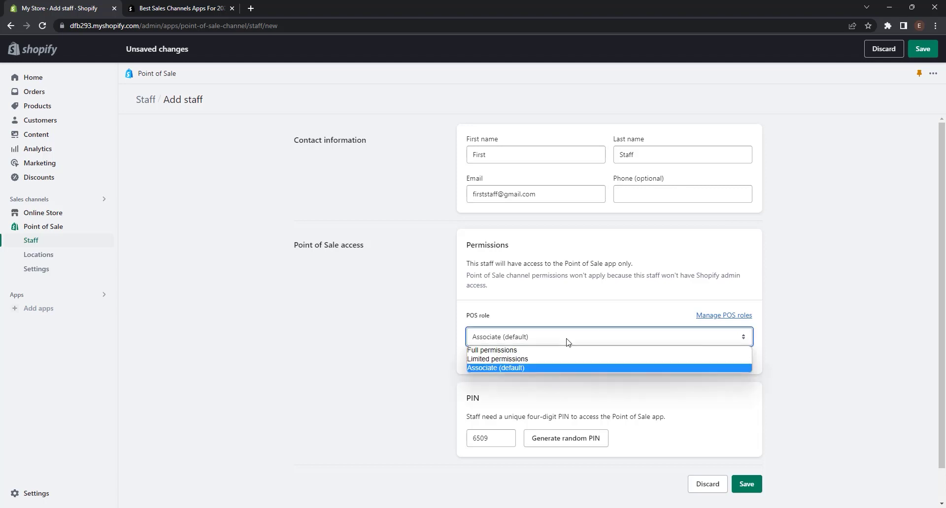
pyautogui.click(528, 353)
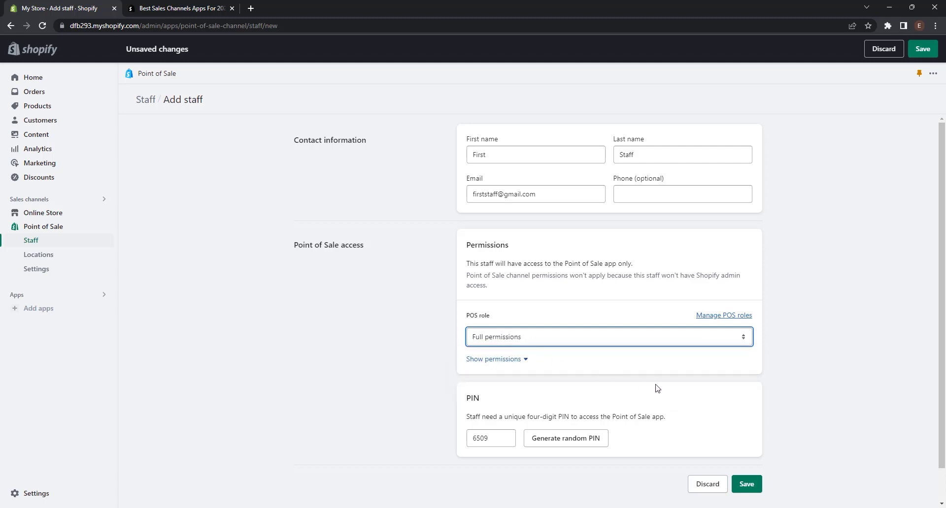
pyautogui.scroll(-1, 532, 354)
pyautogui.click(524, 325)
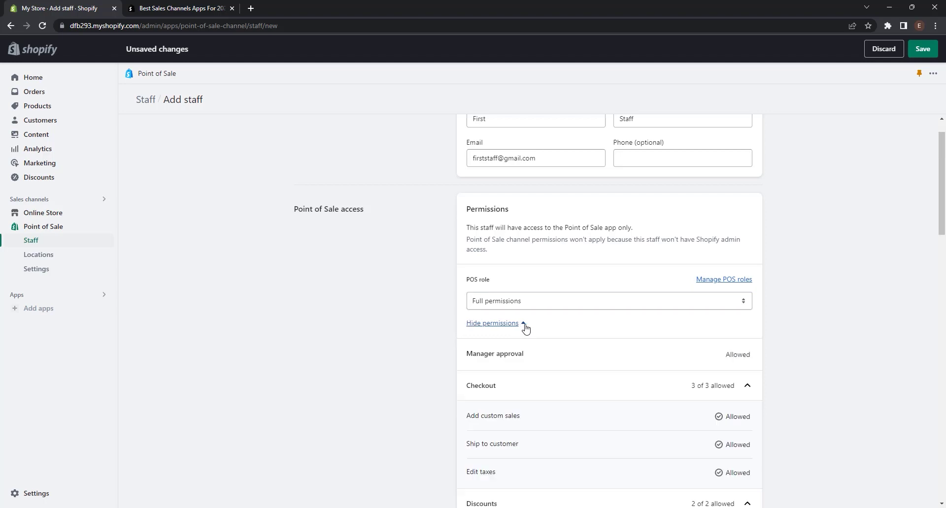
pyautogui.scroll(-3, 525, 327)
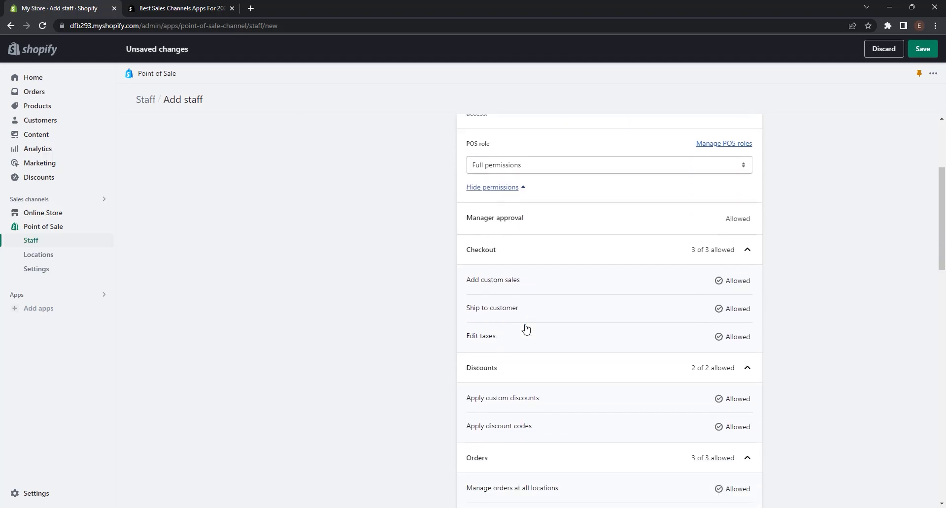
pyautogui.scroll(1, 525, 327)
pyautogui.scroll(-1, 526, 327)
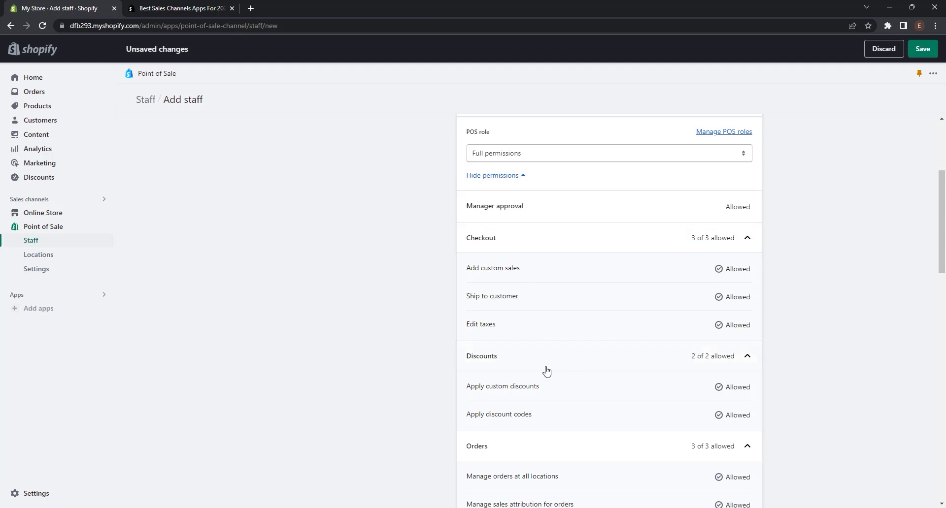
pyautogui.scroll(-3, 627, 411)
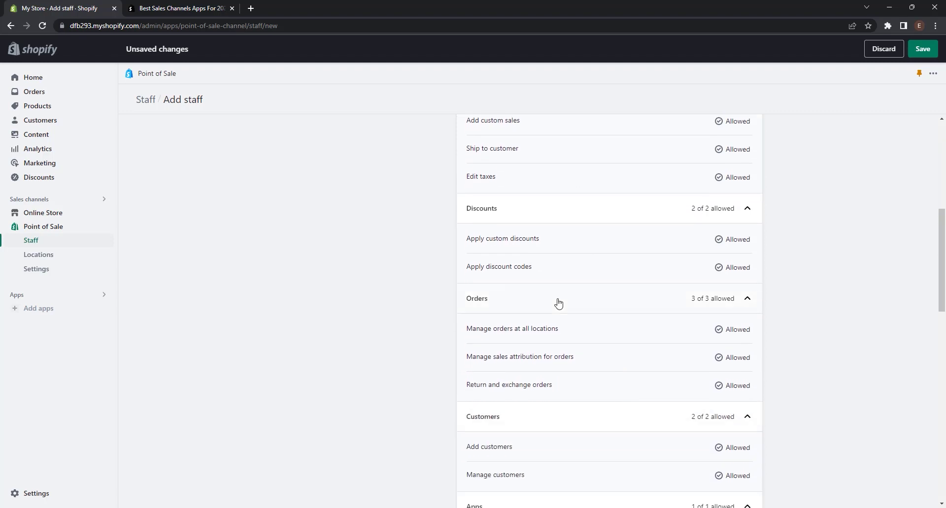
pyautogui.scroll(-6, 559, 392)
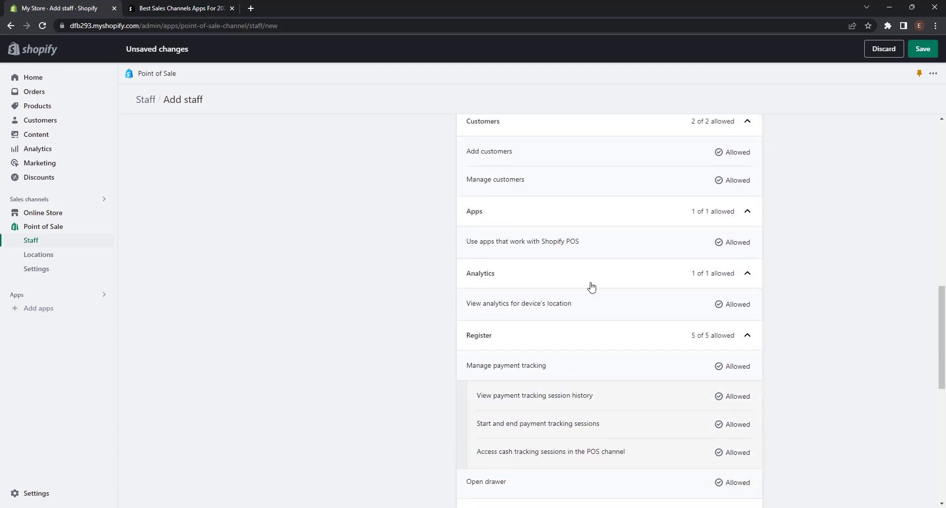
pyautogui.scroll(-2, 677, 336)
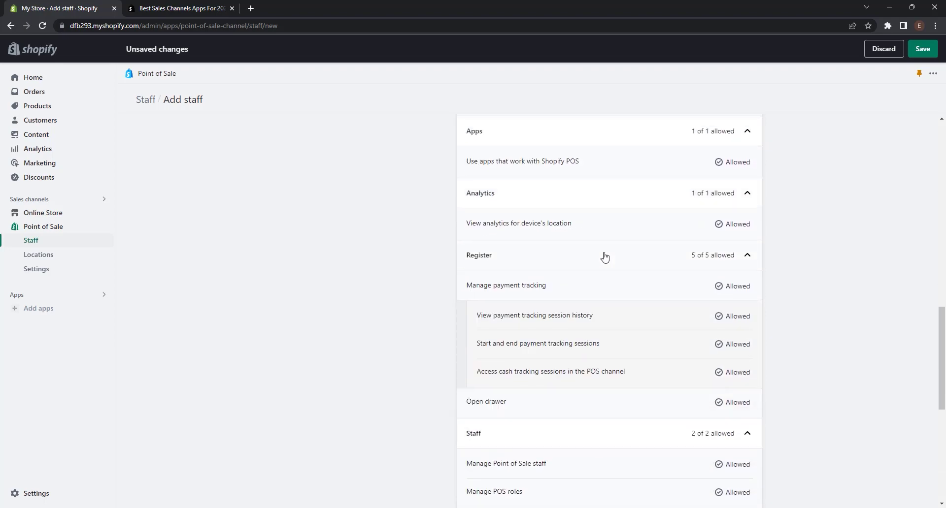
pyautogui.scroll(-7, 603, 257)
pyautogui.scroll(6, 552, 306)
pyautogui.scroll(-7, 500, 358)
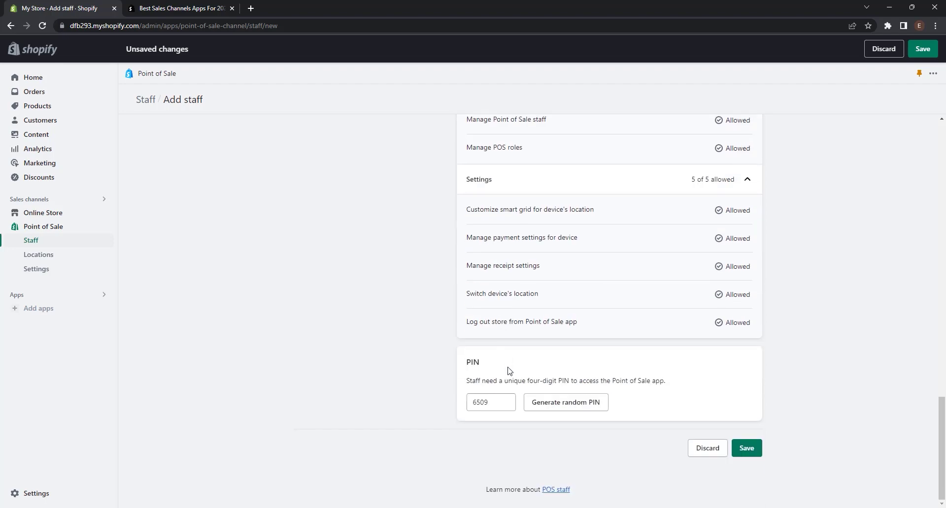
# Replace the existing PIN with a newly generated random four-digit PIN.
pyautogui.click(490, 402)
pyautogui.moveTo(491, 402); pyautogui.dragTo(467, 404)
pyautogui.click(592, 407)
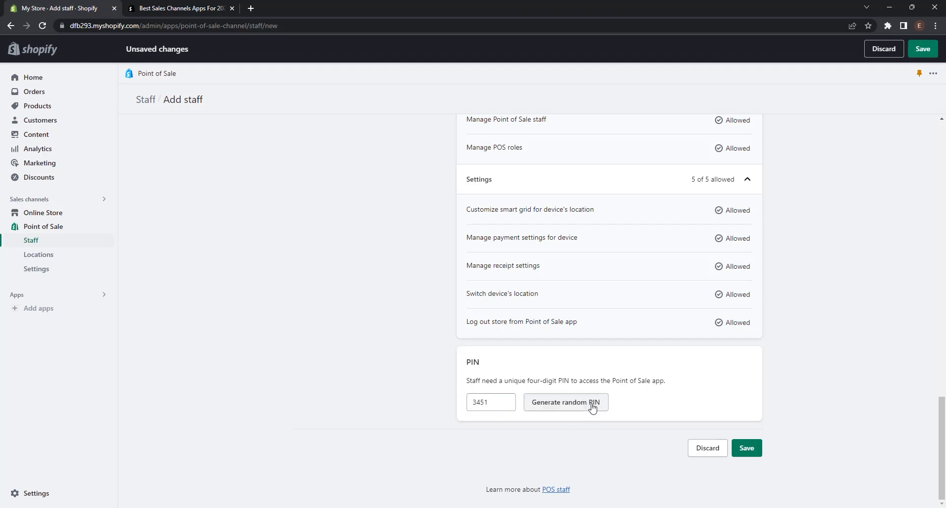
pyautogui.click(747, 448)
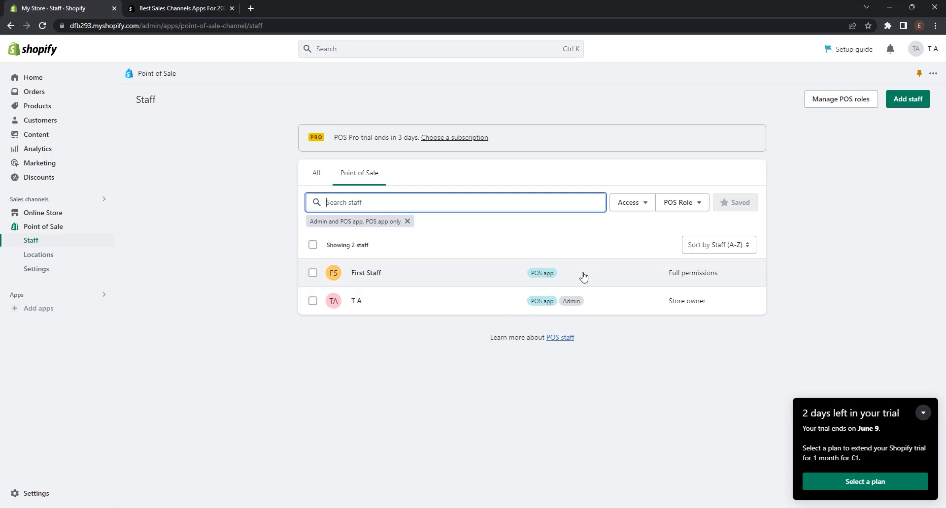
pyautogui.click(851, 103)
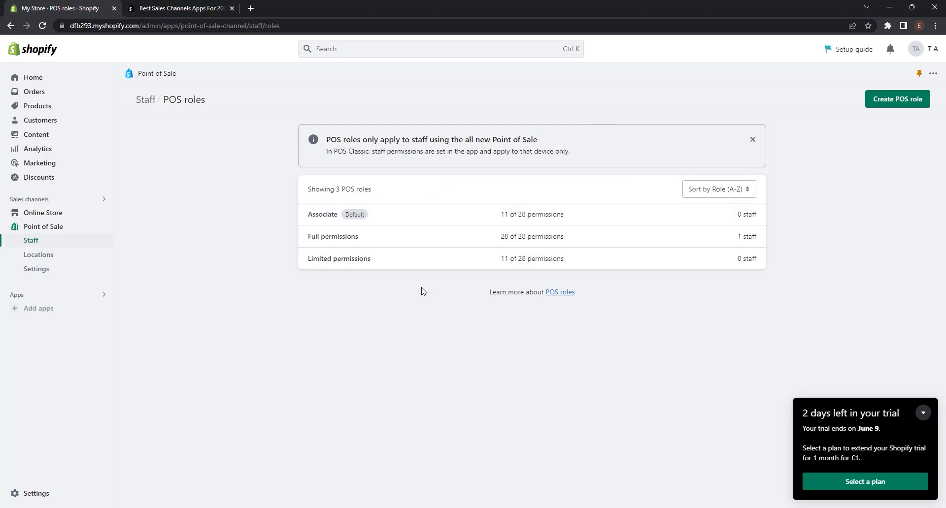
pyautogui.click(882, 100)
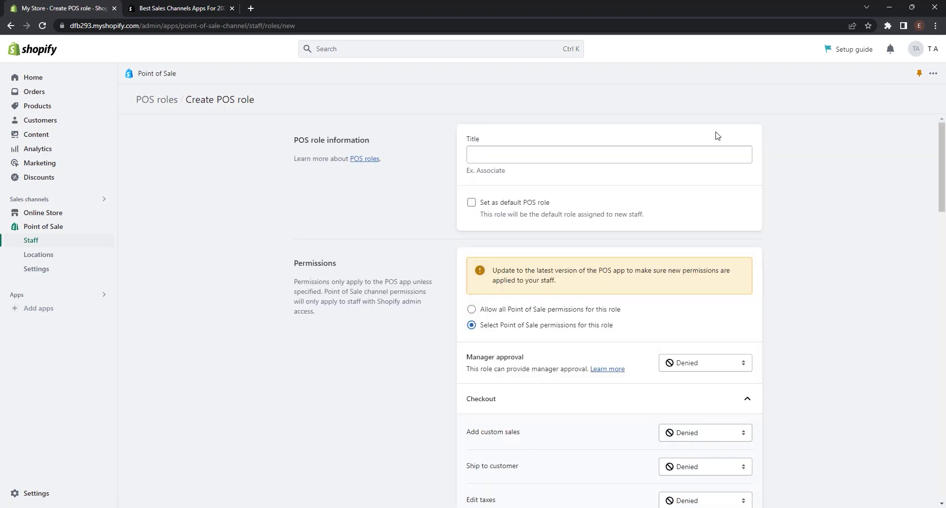
pyautogui.click(630, 158)
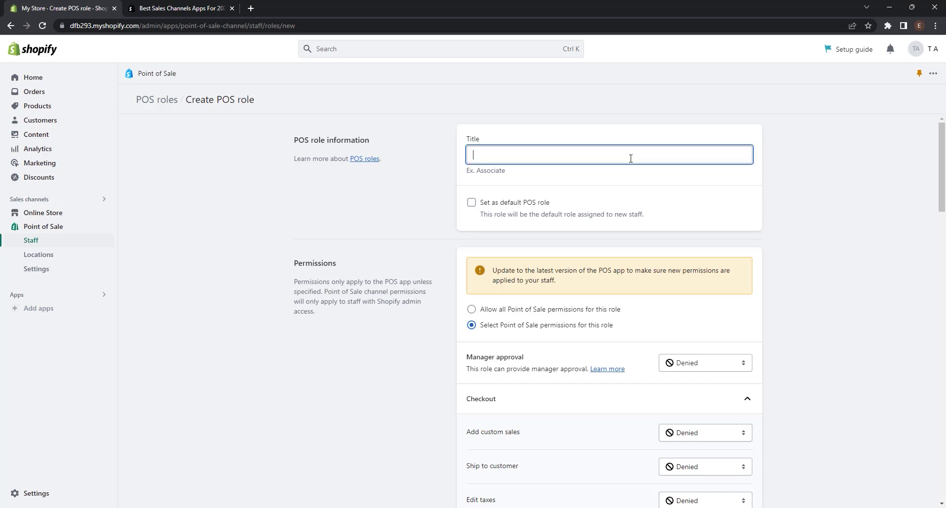
pyautogui.write('Sho')
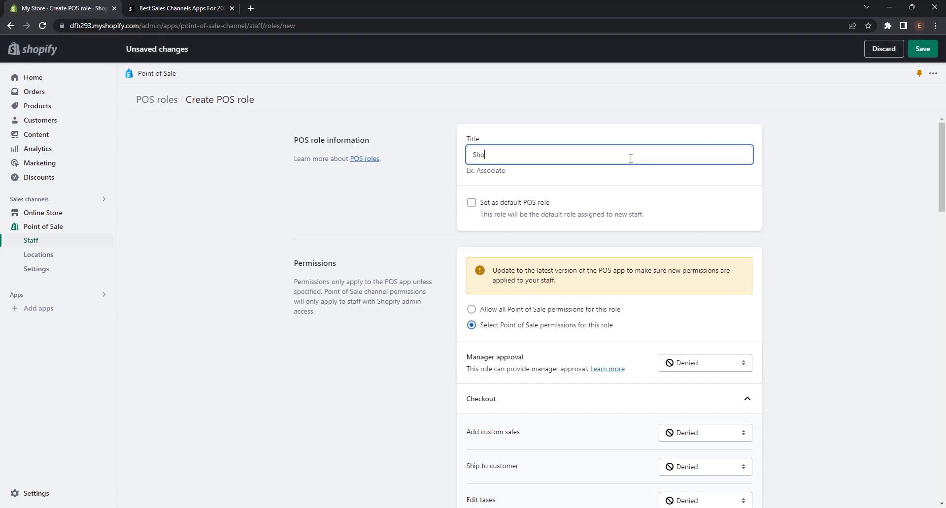
pyautogui.write('p Manager')
pyautogui.scroll(-2, 739, 222)
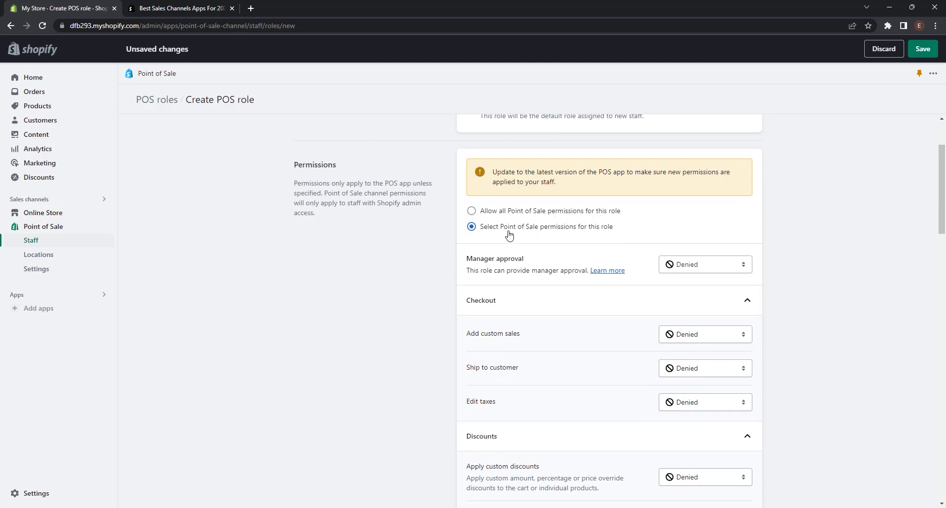
pyautogui.scroll(1, 690, 276)
pyautogui.scroll(-4, 688, 281)
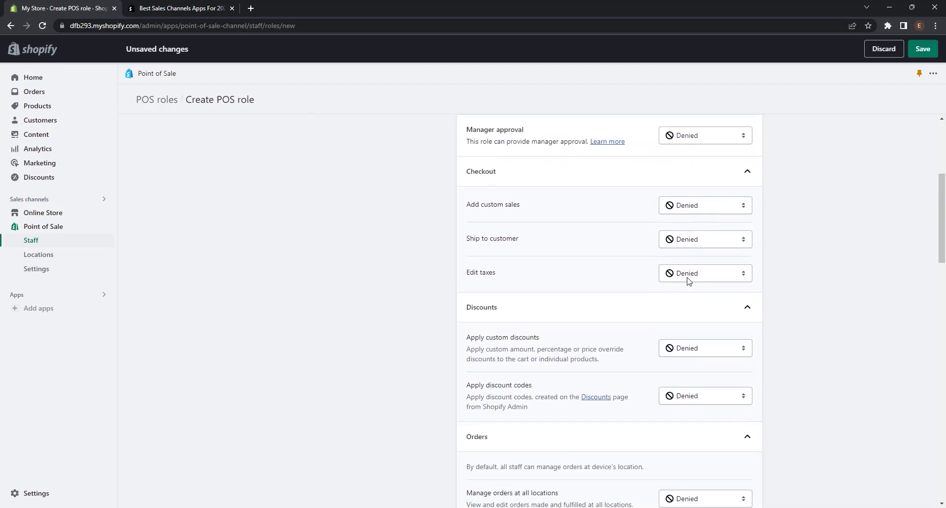
pyautogui.scroll(-4, 688, 281)
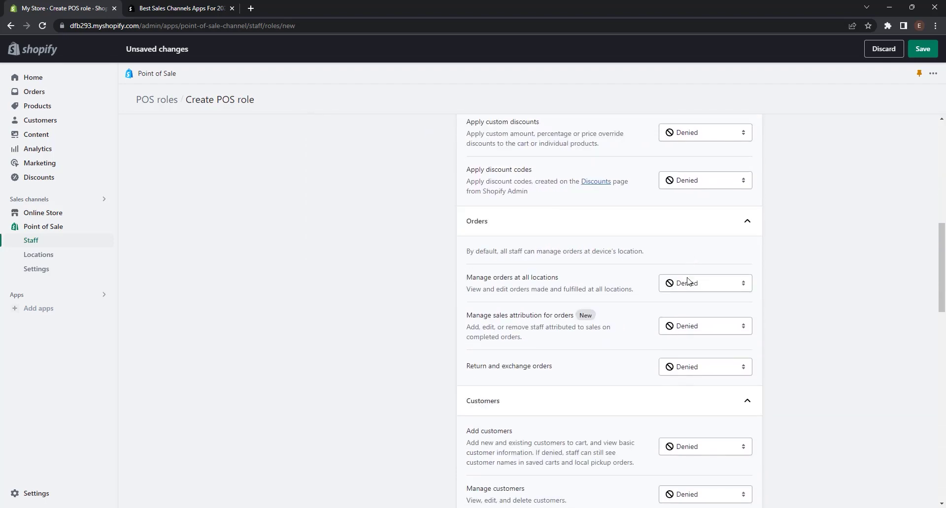
pyautogui.scroll(-20, 687, 281)
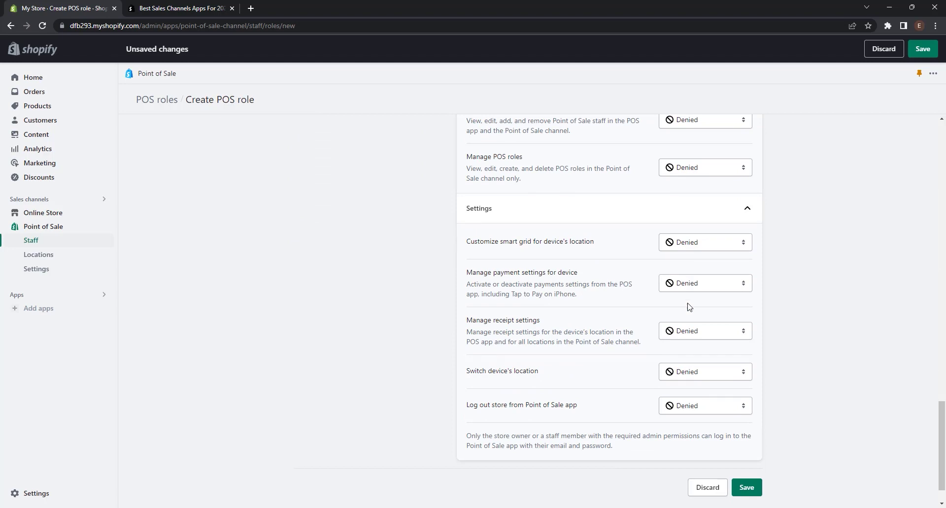
pyautogui.scroll(-1, 717, 450)
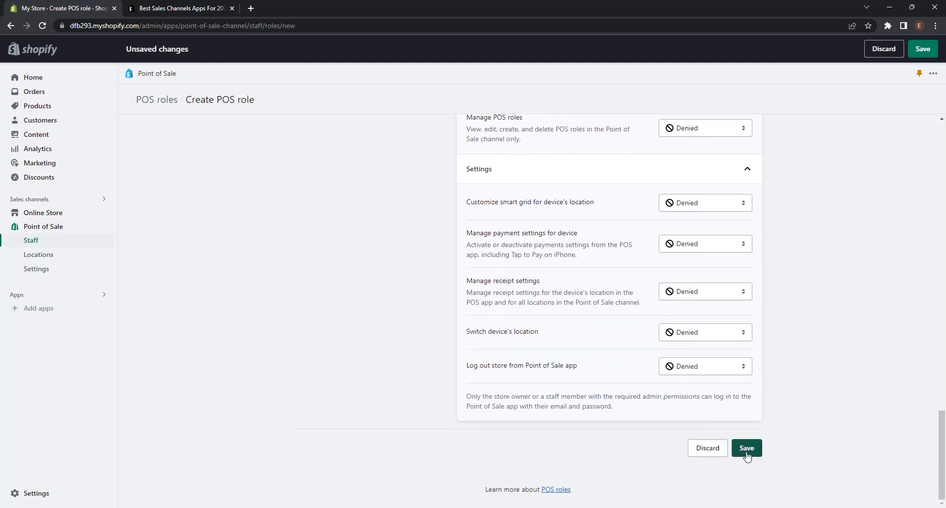
pyautogui.click(716, 457)
pyautogui.click(50, 244)
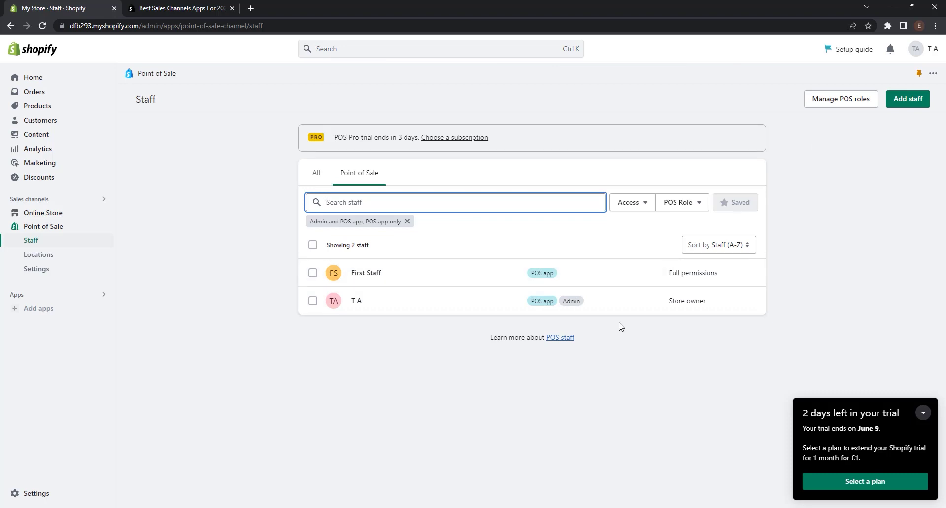
# Go from Point of Sale Locations to the POS Settings page.
pyautogui.click(39, 256)
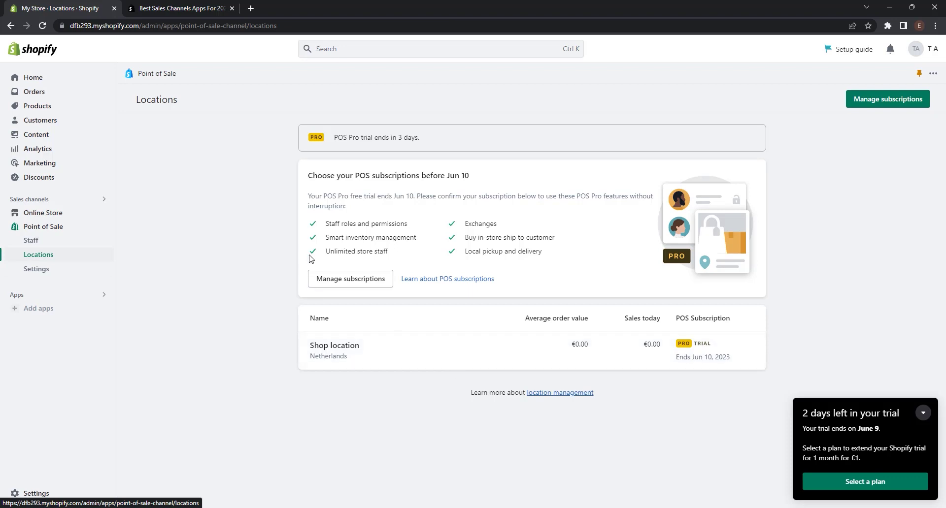
pyautogui.click(74, 269)
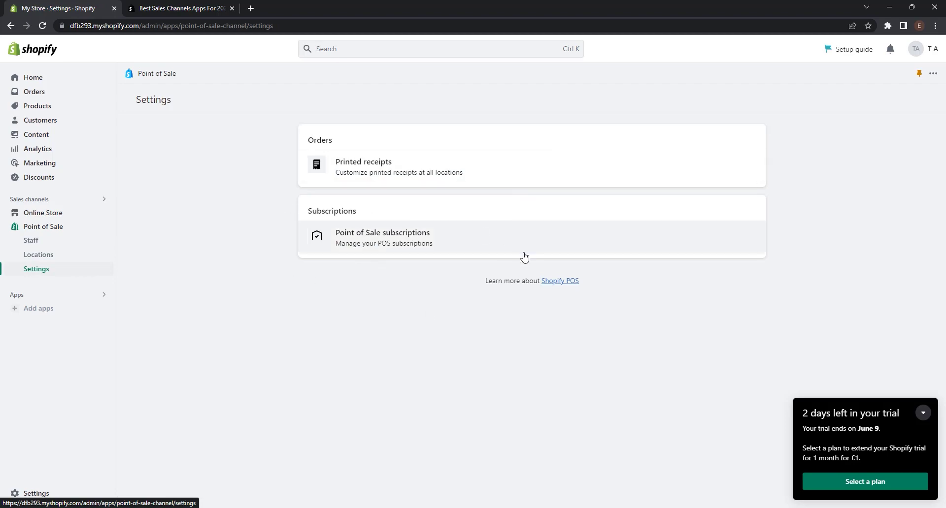
# Customize printed receipts to show SKUs under each item, keeping the location address off.
pyautogui.click(371, 166)
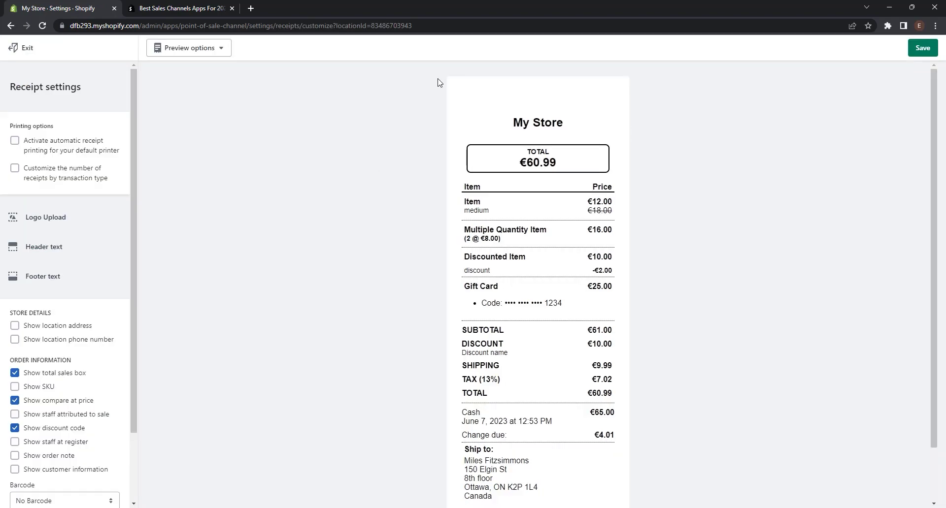
pyautogui.scroll(-1, 438, 81)
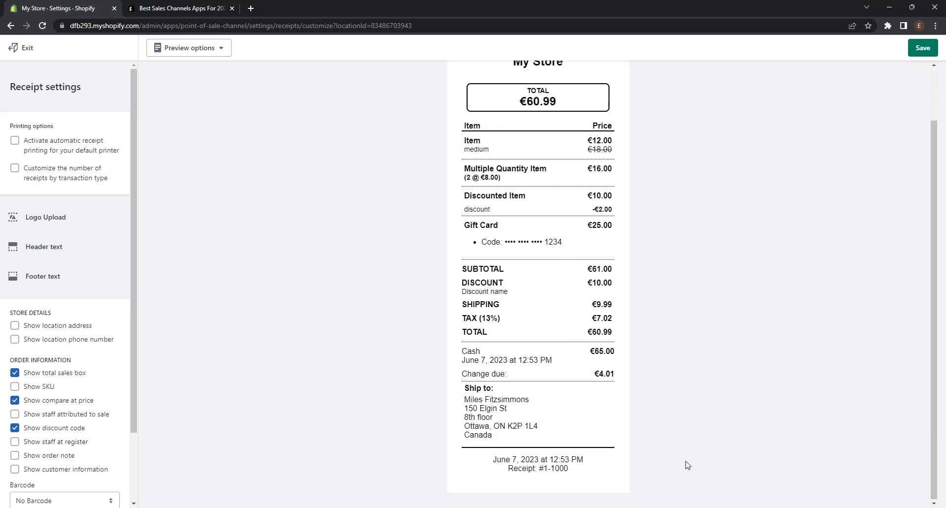
pyautogui.scroll(1, 686, 465)
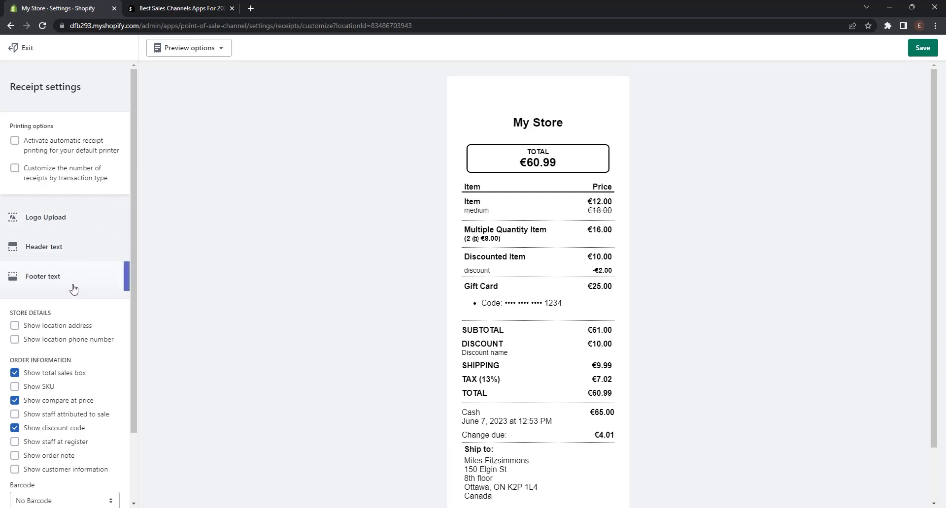
pyautogui.scroll(-1, 73, 289)
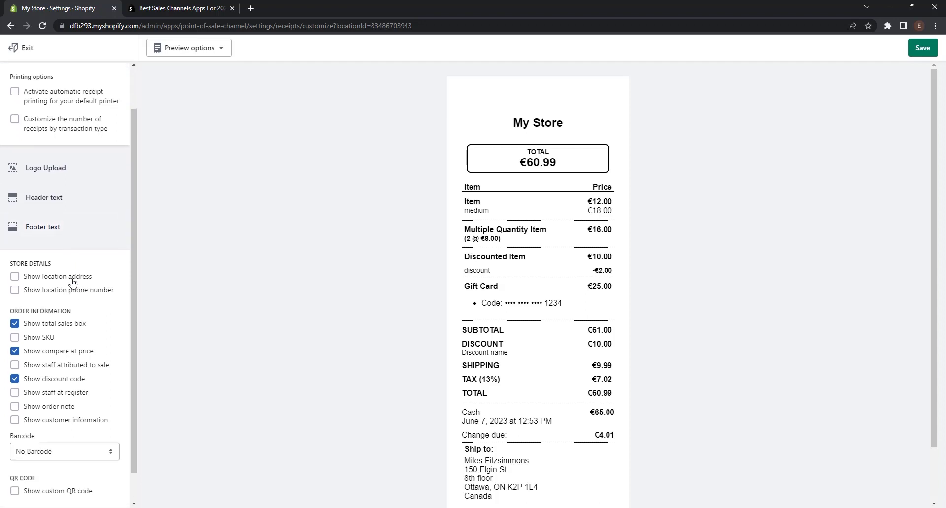
pyautogui.click(73, 282)
pyautogui.click(73, 282)
pyautogui.scroll(-1, 89, 291)
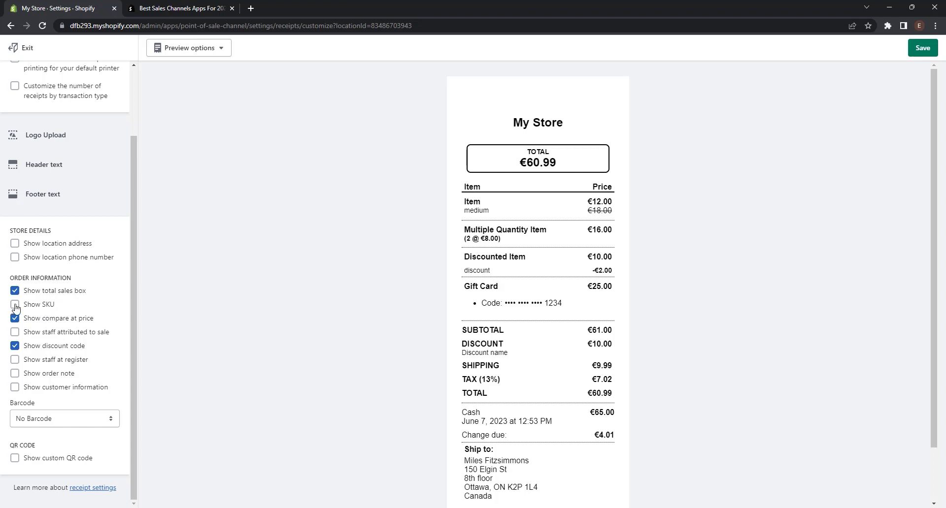
pyautogui.click(16, 305)
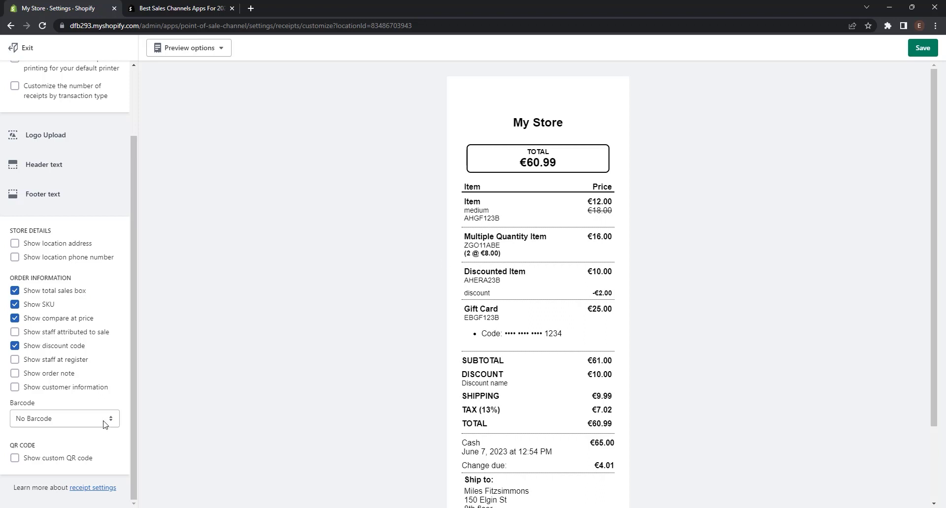
# Set the receipt barcode to 2D and save the settings for all retail locations.
pyautogui.scroll(-2, 581, 323)
pyautogui.click(74, 419)
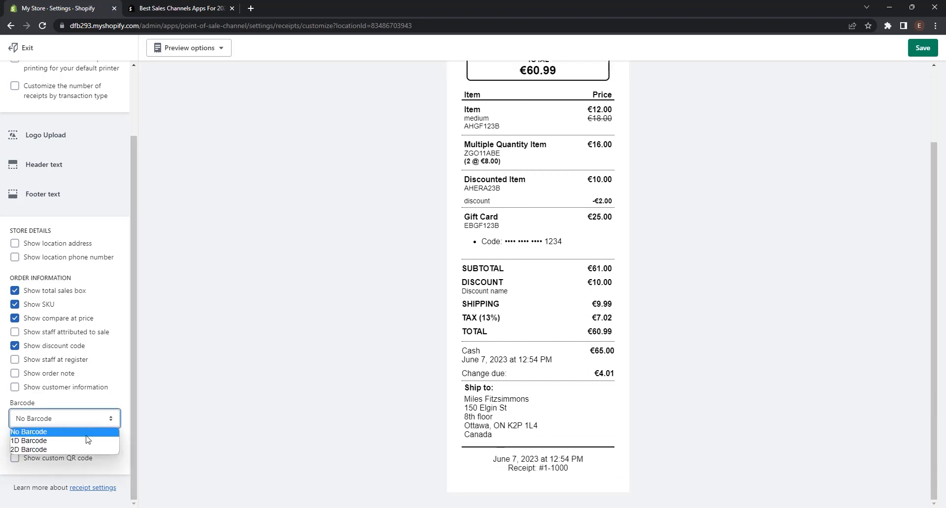
pyautogui.click(49, 441)
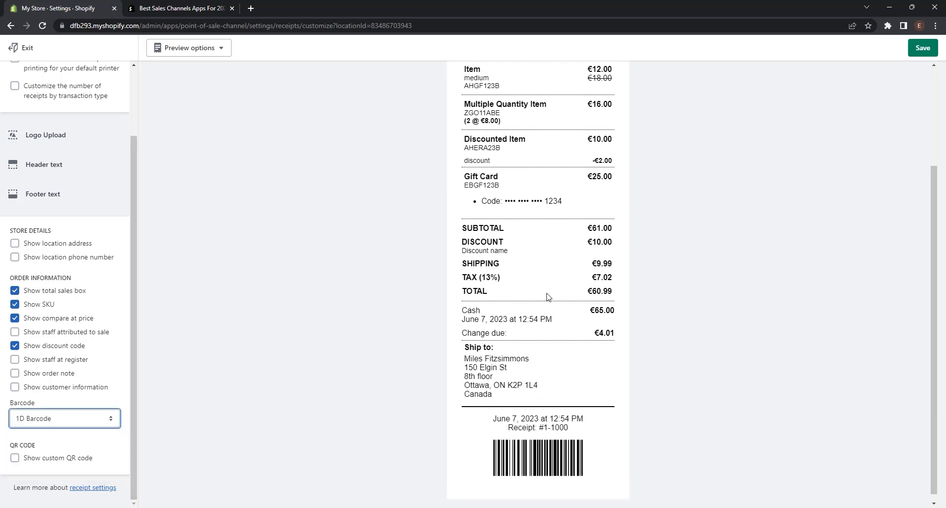
pyautogui.click(85, 424)
pyautogui.click(56, 450)
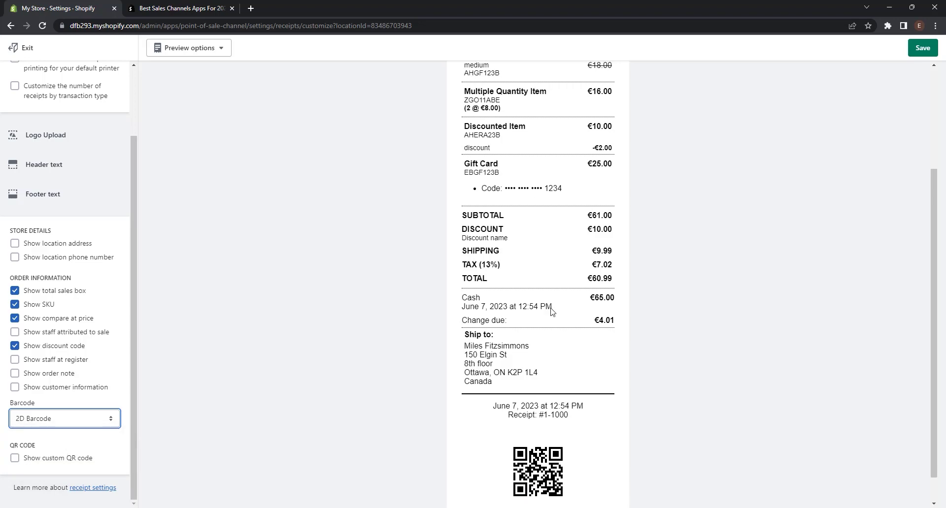
pyautogui.scroll(3, 76, 393)
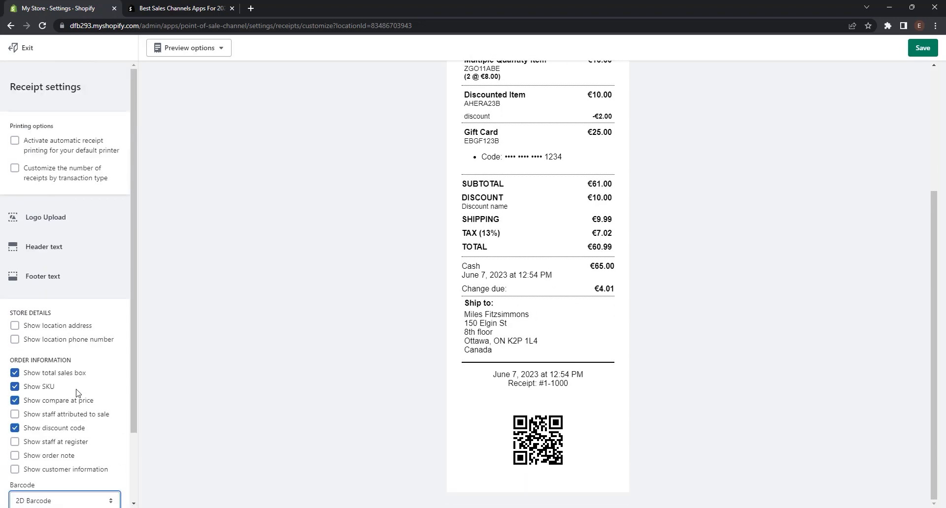
pyautogui.click(930, 49)
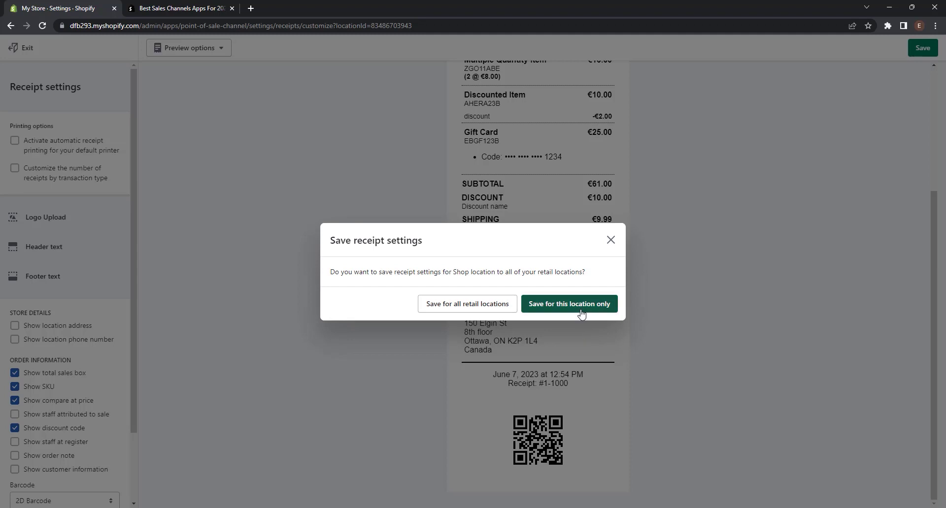
pyautogui.click(468, 304)
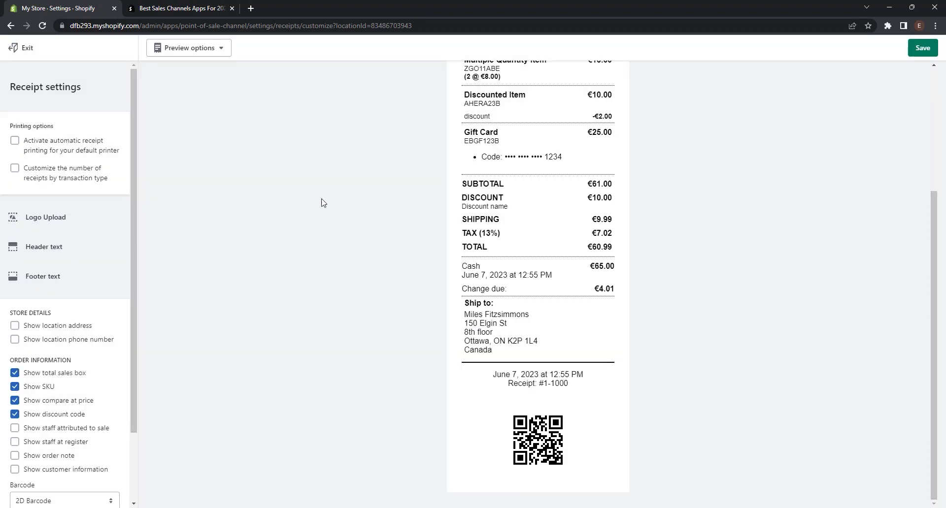
# Exit the receipt editor and open the App Store's sales channel apps from Point of Sale.
pyautogui.click(29, 49)
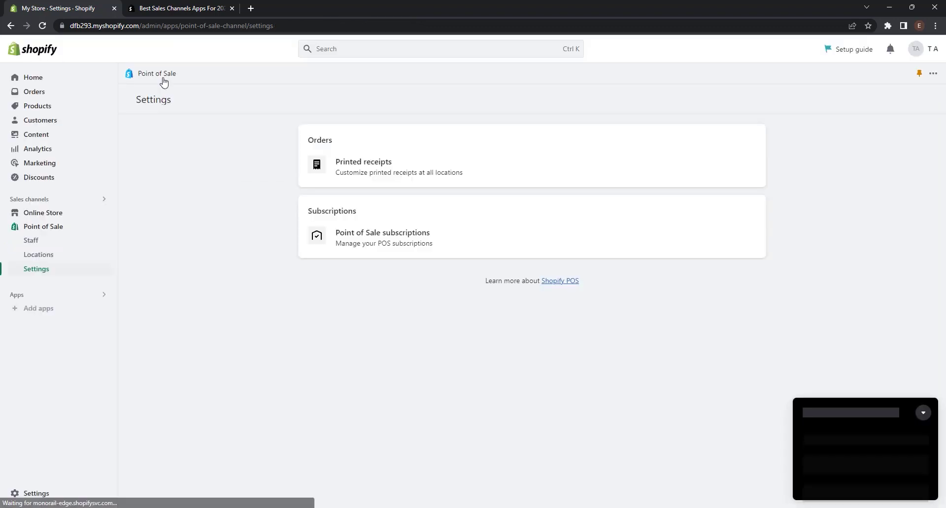
pyautogui.click(68, 229)
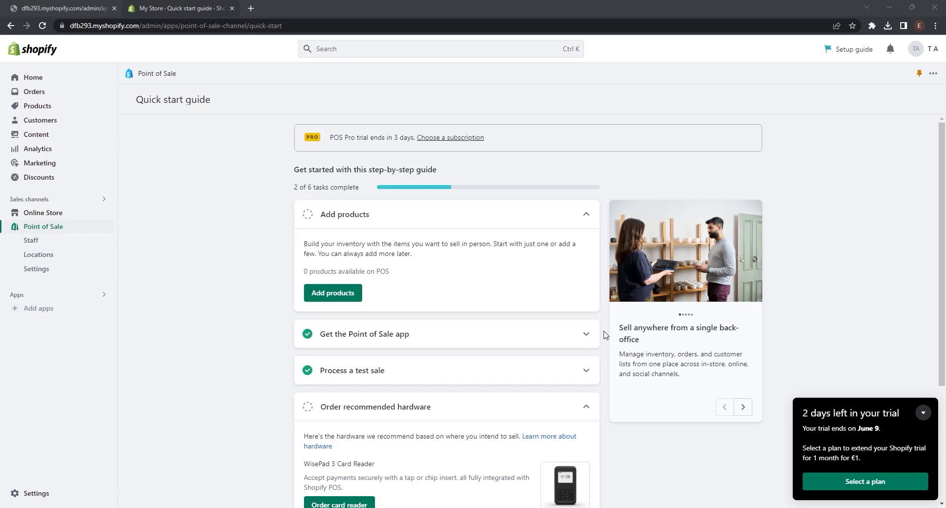
pyautogui.click(75, 201)
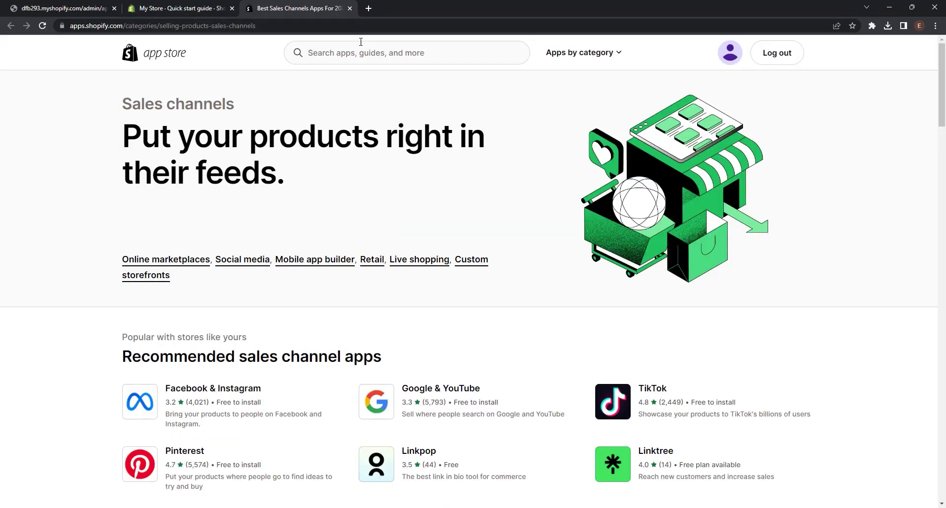
# Search the App Store for 'linkpop' and add the Linkpop app to the store.
pyautogui.click(361, 52)
pyautogui.write('linkpop')
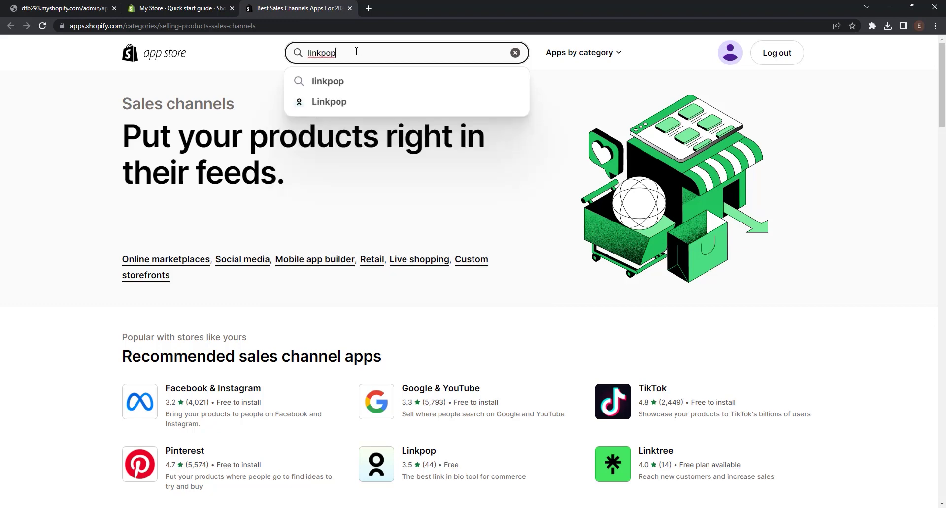
pyautogui.click(340, 107)
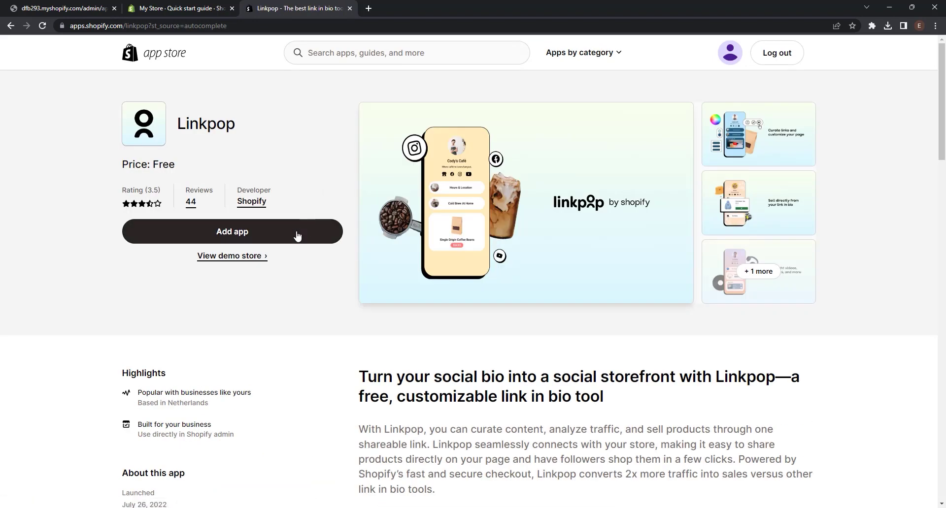
pyautogui.click(297, 237)
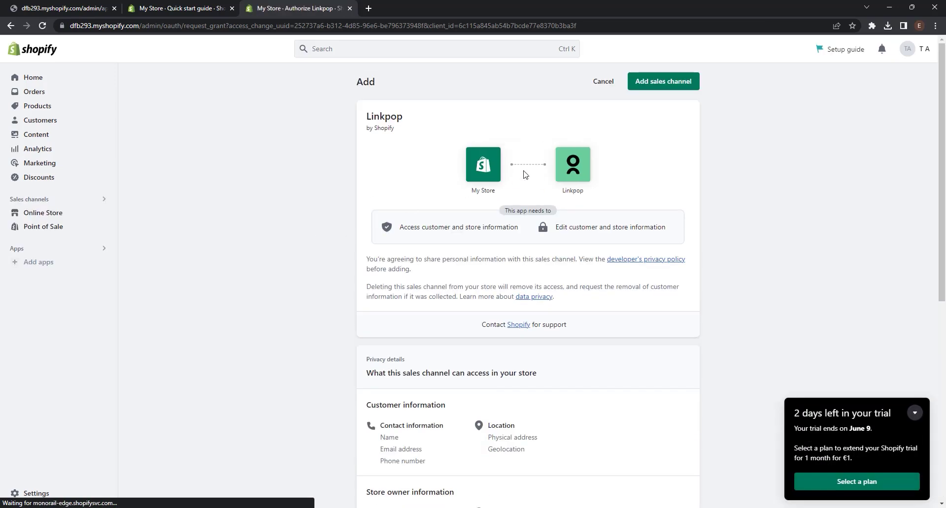
# Add Linkpop as a sales channel and publish a My Store profile at the suggested URL.
pyautogui.click(667, 88)
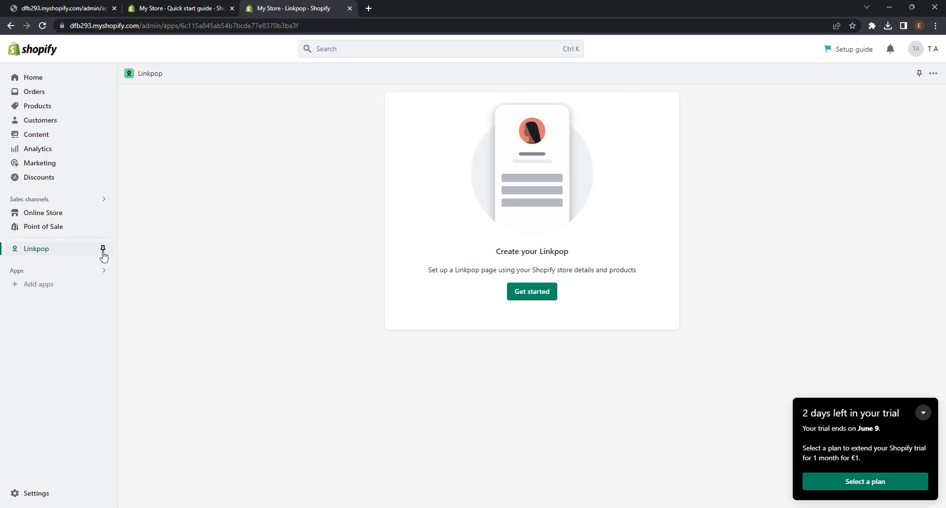
pyautogui.click(536, 296)
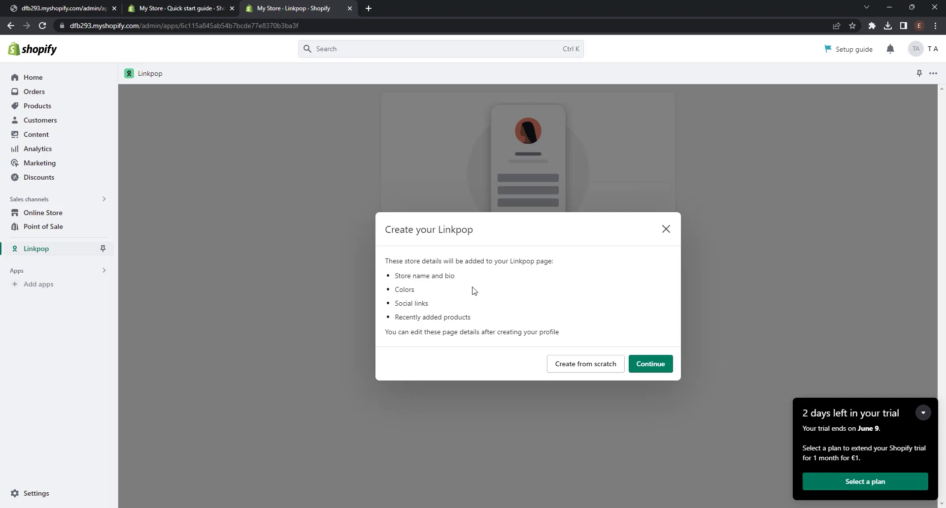
pyautogui.click(671, 366)
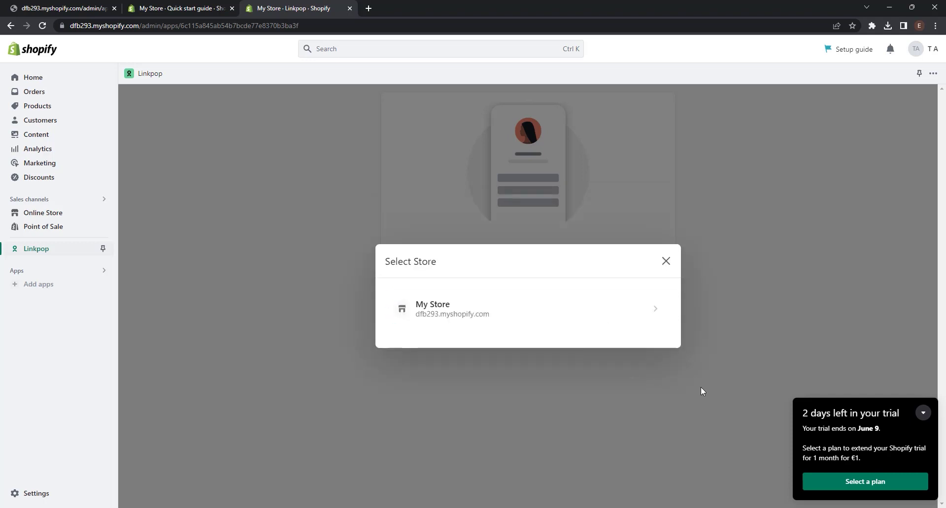
pyautogui.click(595, 308)
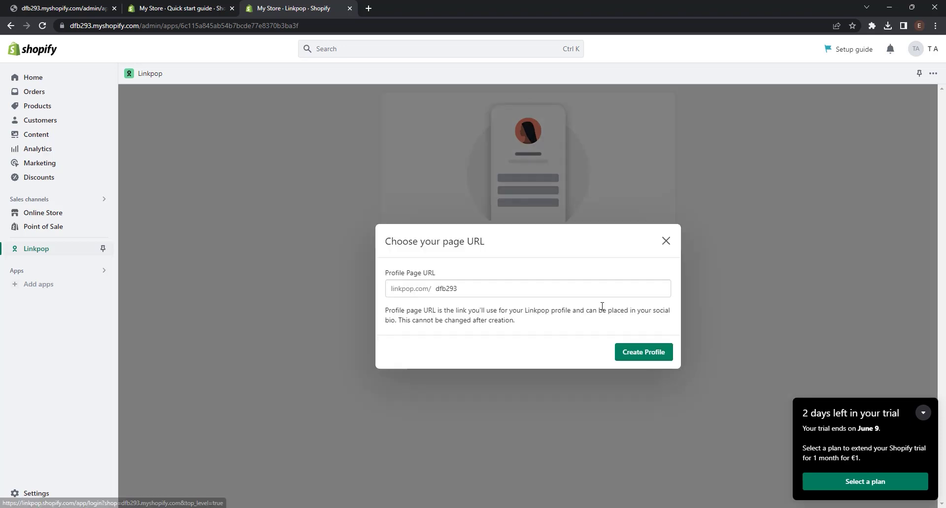
pyautogui.click(483, 291)
pyautogui.click(480, 289)
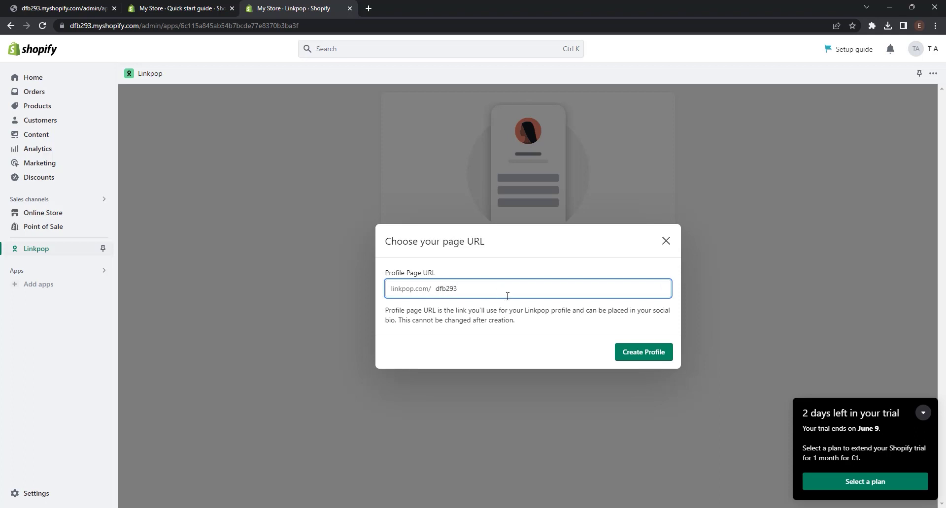
pyautogui.click(631, 354)
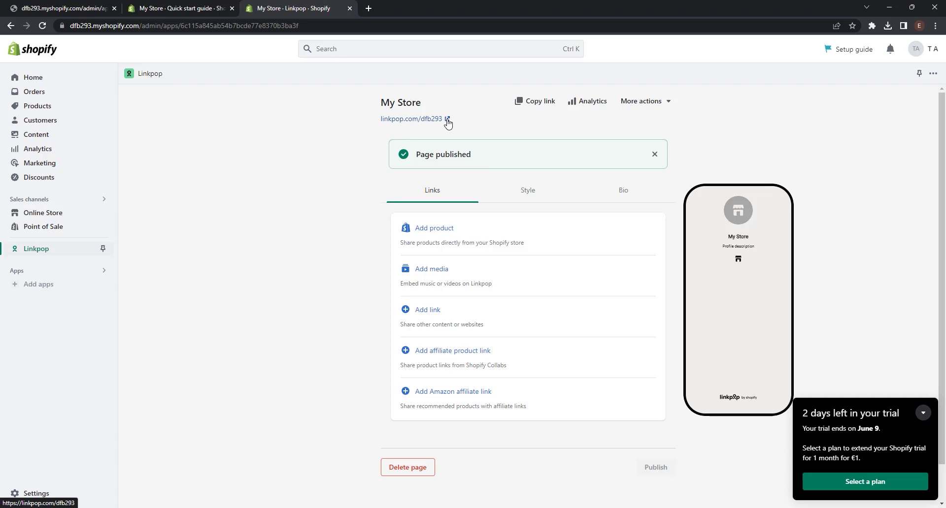
pyautogui.click(447, 120)
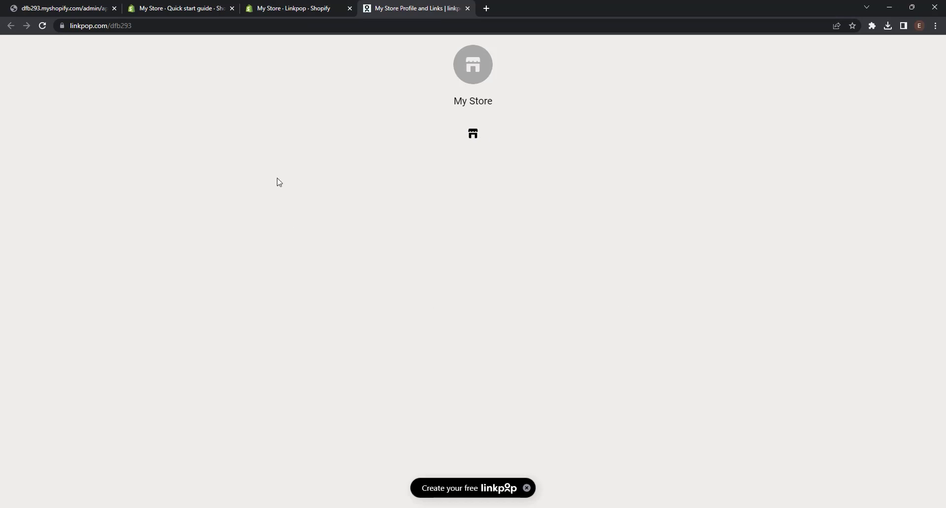
pyautogui.click(467, 8)
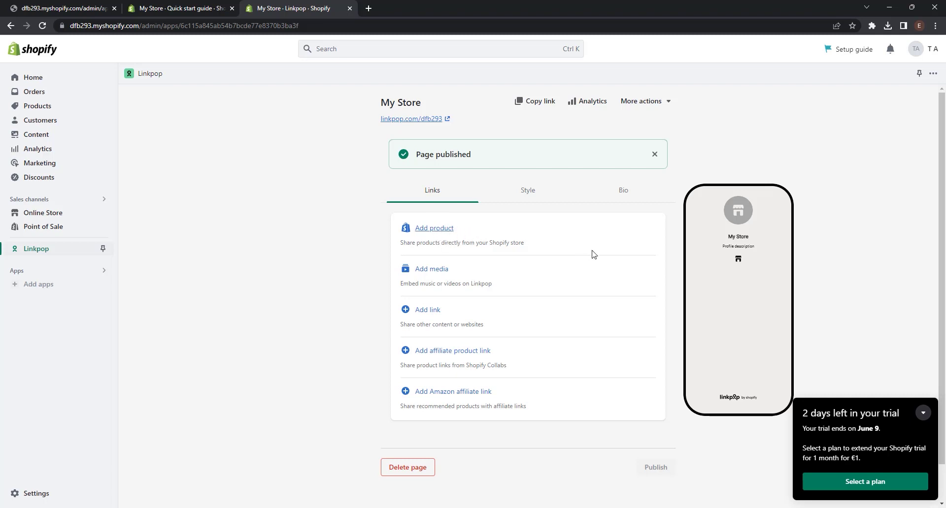
# Set the Linkpop page's background color to cream #ffeec2 in its Style settings.
pyautogui.click(529, 199)
pyautogui.scroll(-3, 511, 209)
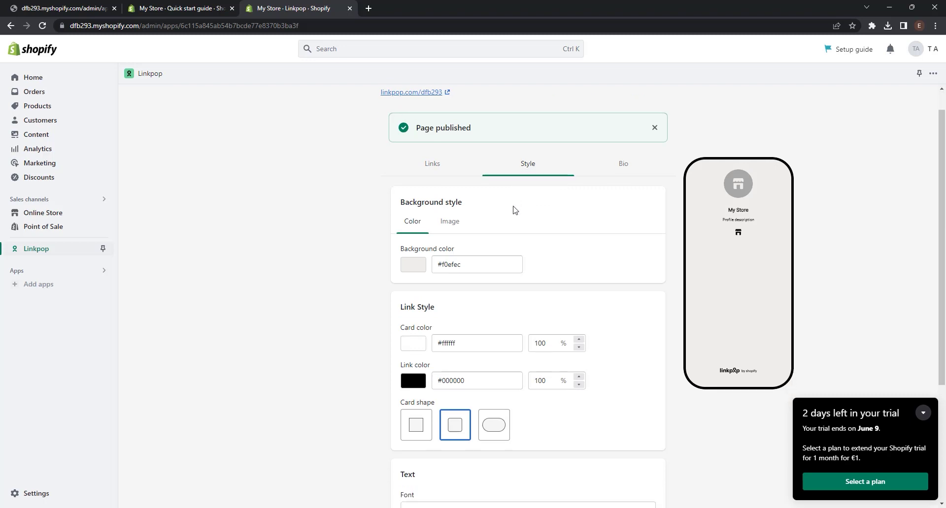
pyautogui.click(414, 144)
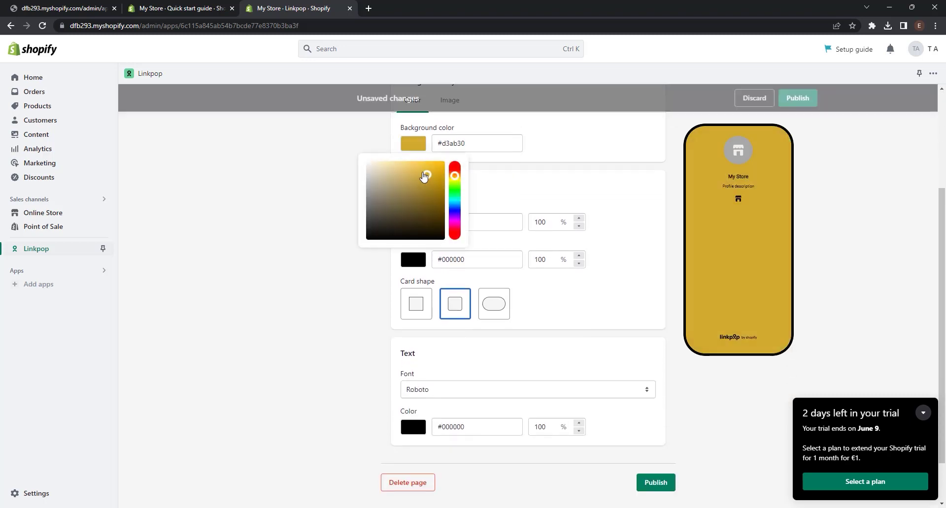
pyautogui.moveTo(421, 174); pyautogui.dragTo(388, 160)
pyautogui.click(542, 187)
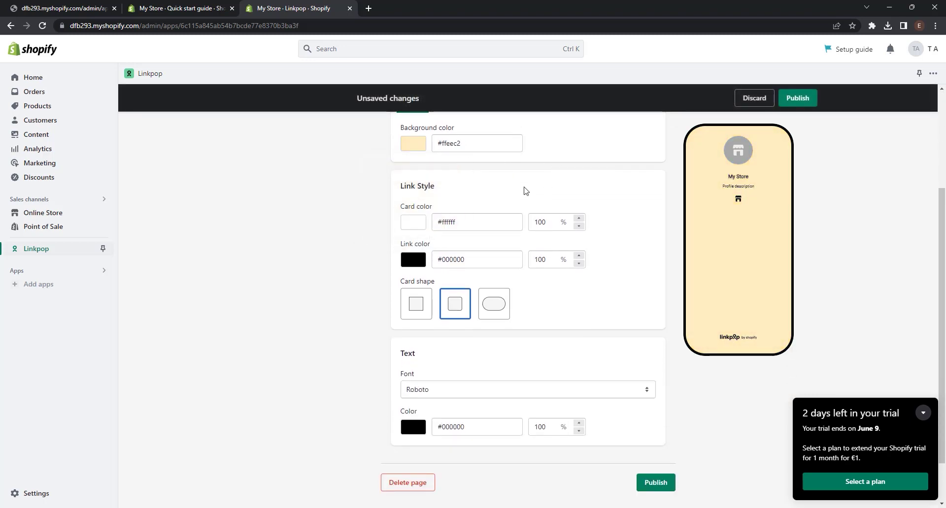
pyautogui.scroll(-1, 525, 191)
pyautogui.scroll(4, 530, 254)
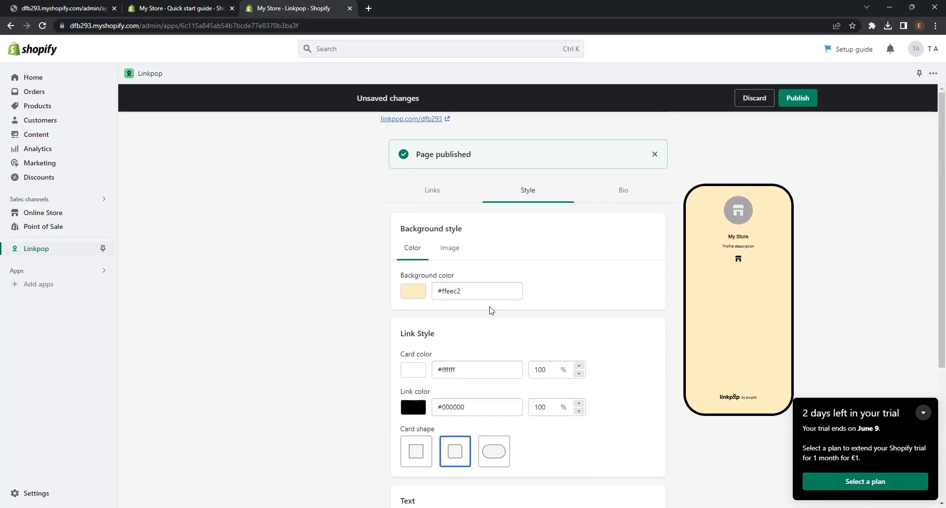
# Publish the updated Linkpop page from the Bio view.
pyautogui.click(624, 192)
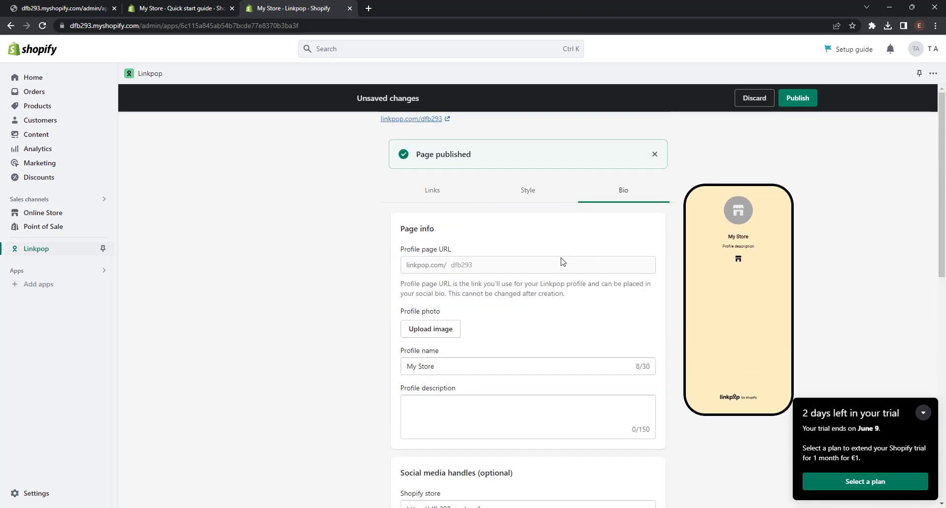
pyautogui.scroll(-10, 562, 262)
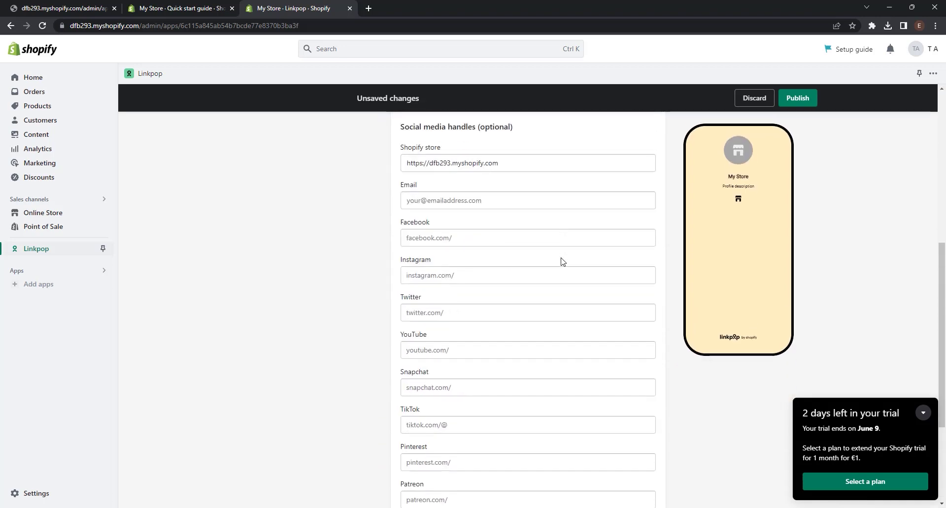
pyautogui.click(640, 433)
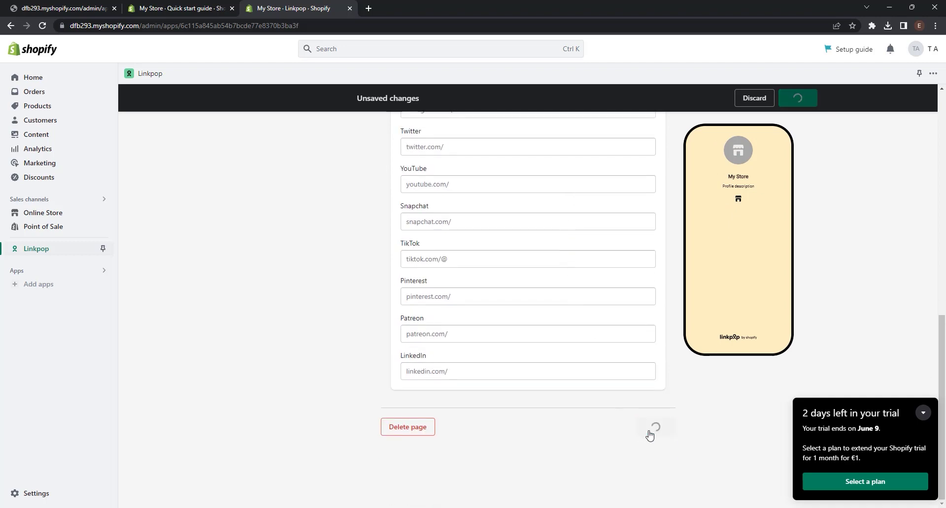